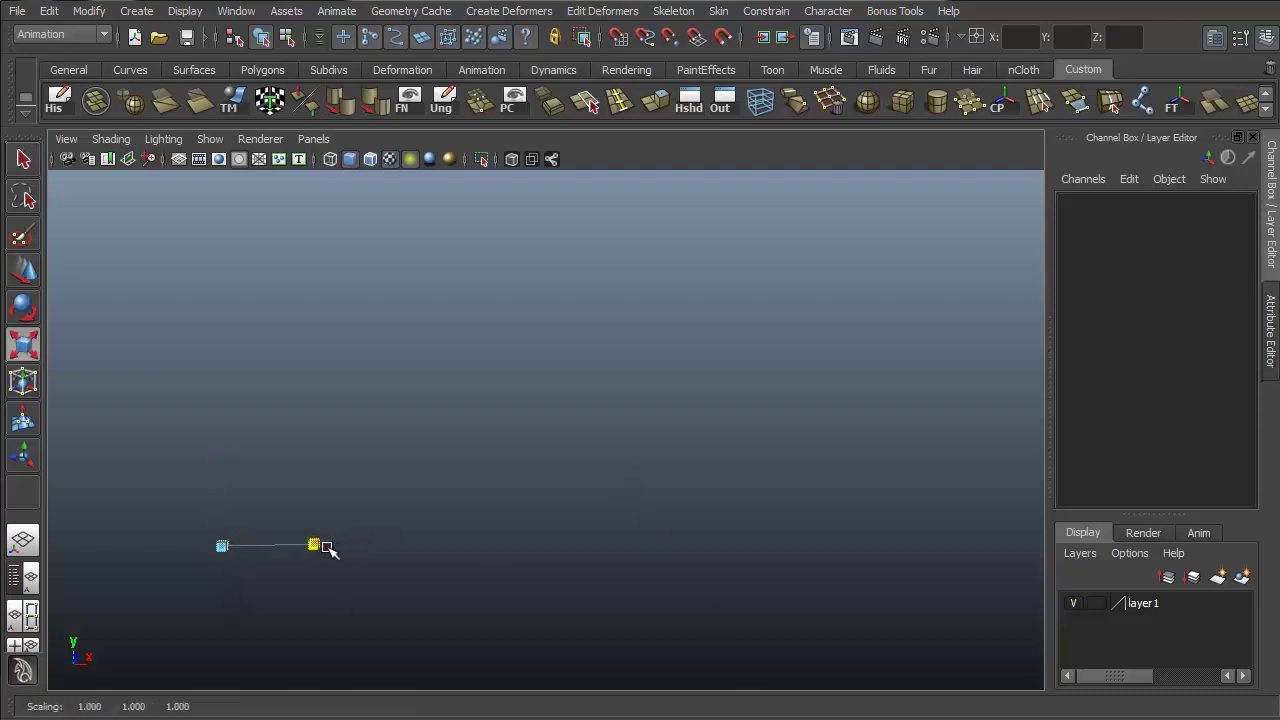
Stretch the collapsed Toolbelt text along X to about 14.5, and rotate the text about -101 degrees around Z to bring in the word Maya.
left_click_drag(328, 548, 875, 515)
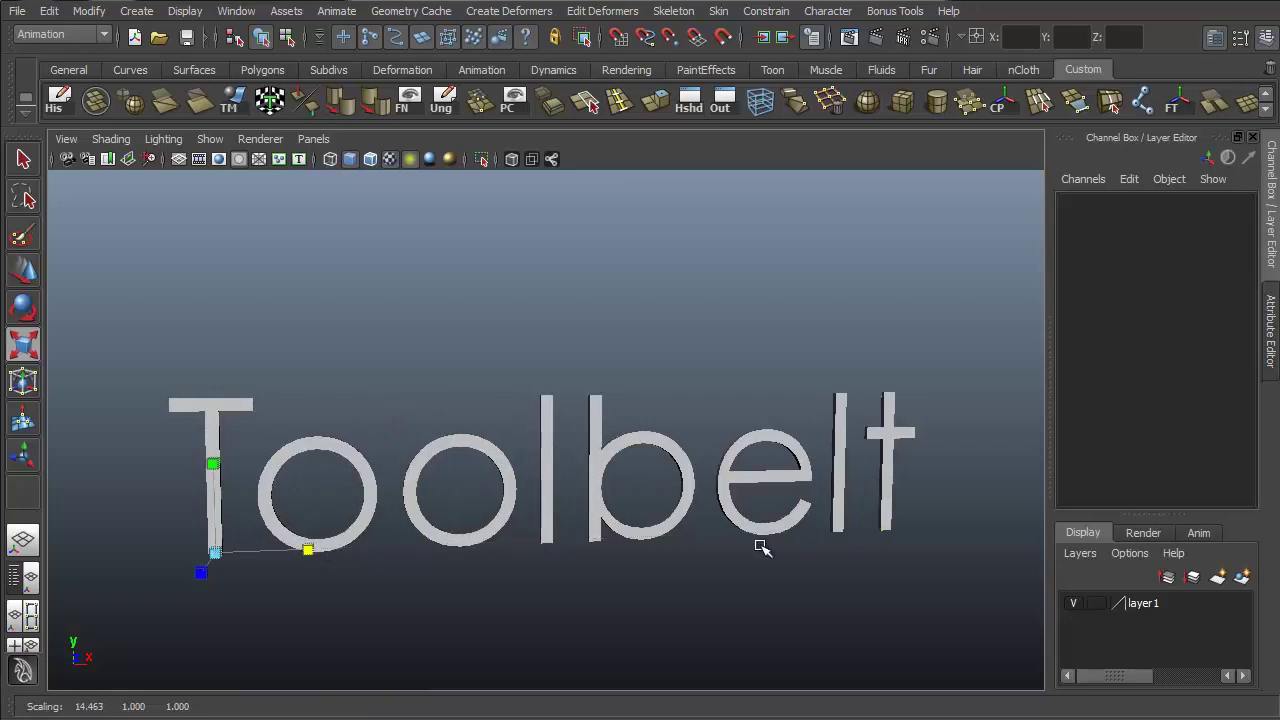
left_click_drag(762, 548, 617, 509, "alt")
key("e")
middle_click_drag(617, 509, 720, 407, "alt")
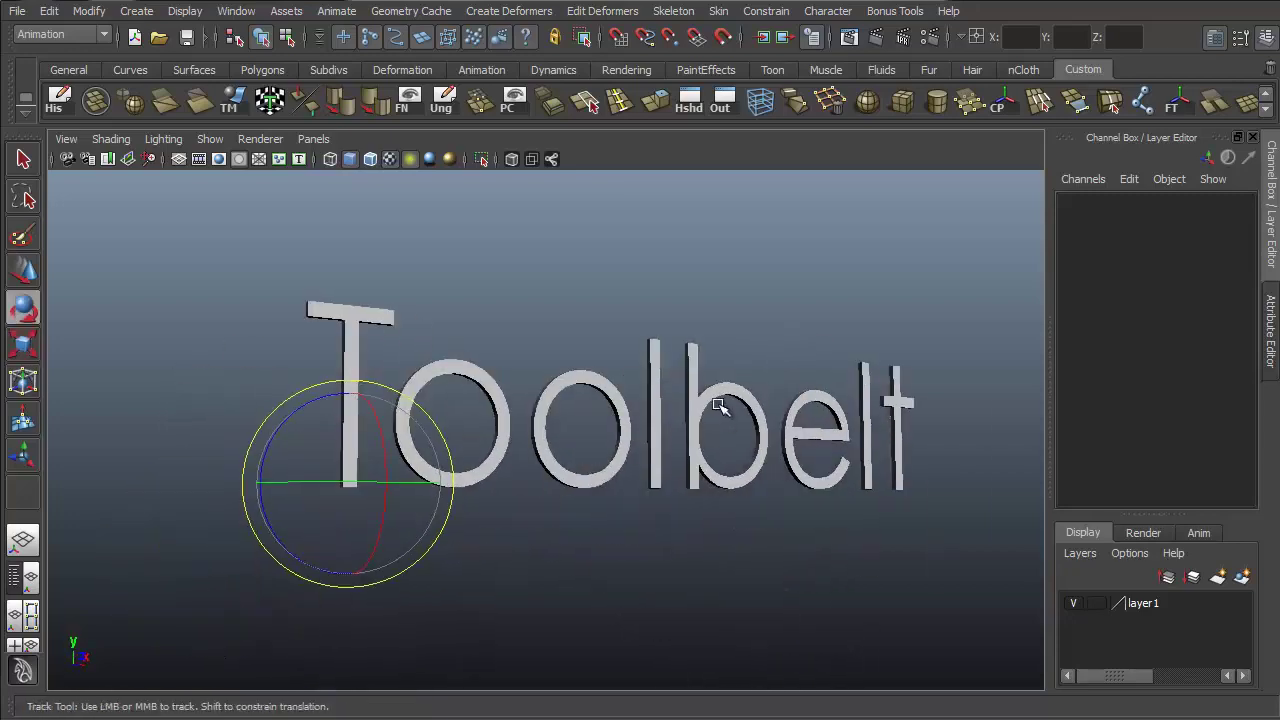
left_click_drag(706, 461, 655, 530, "alt")
left_click_drag(268, 519, 658, 358)
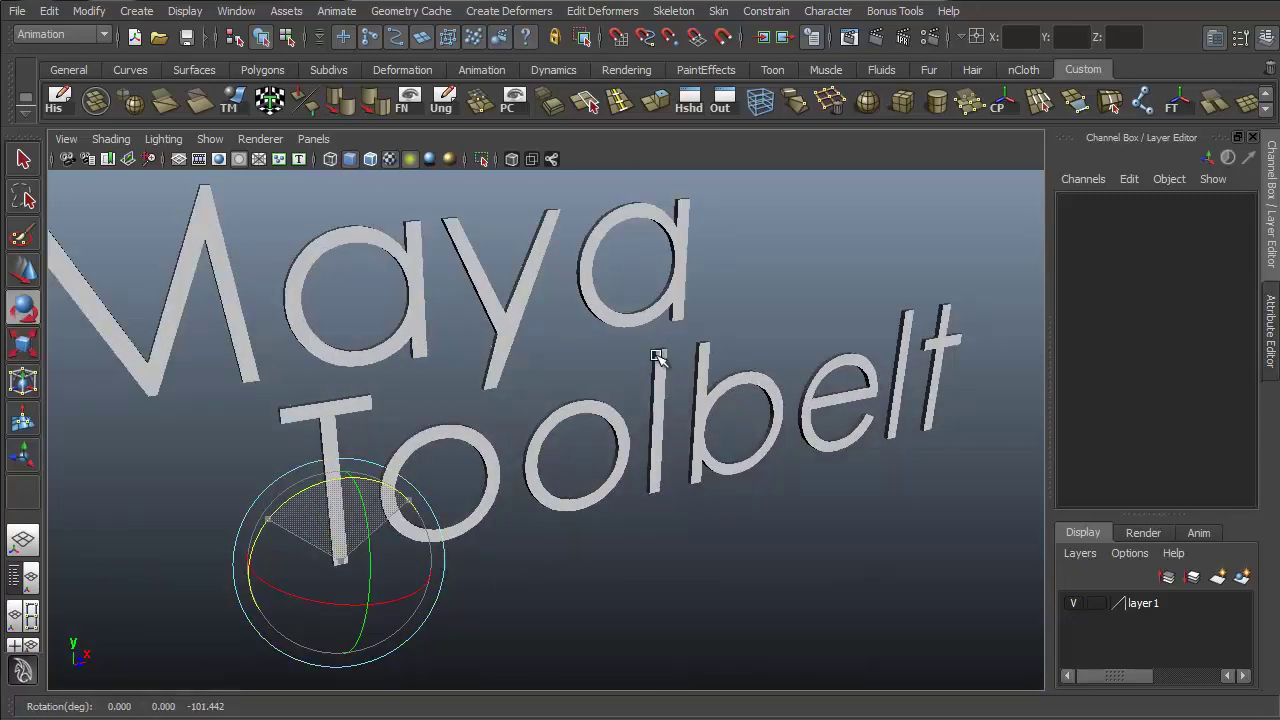
Relocate the pivot from the base of the T to the upper part of the M, and move the object upward.
right_click_drag(655, 355, 432, 395, "alt")
left_click_drag(432, 395, 440, 374, "alt")
key("w")
middle_click_drag(547, 343, 530, 408, "alt")
key("Insert")
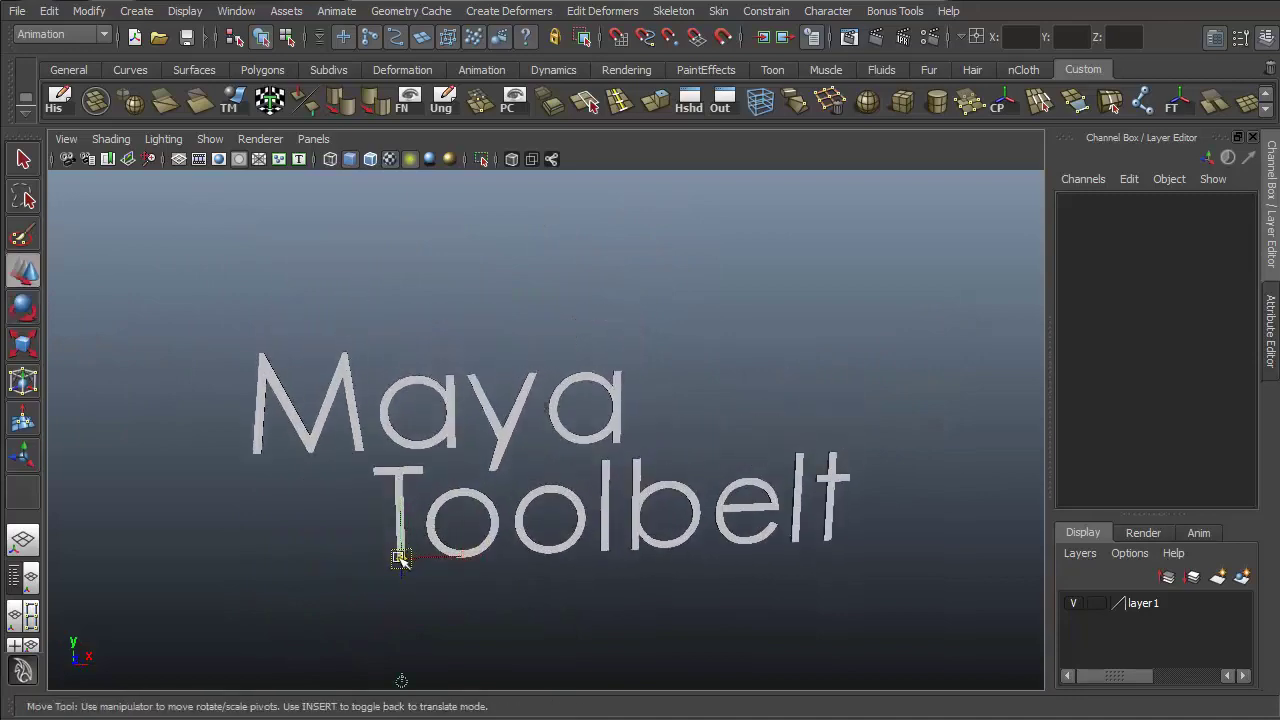
left_click_drag(401, 560, 302, 374)
key("Insert")
left_click_drag(306, 306, 297, 173)
key("q")
left_click_drag(793, 490, 843, 374, "alt")
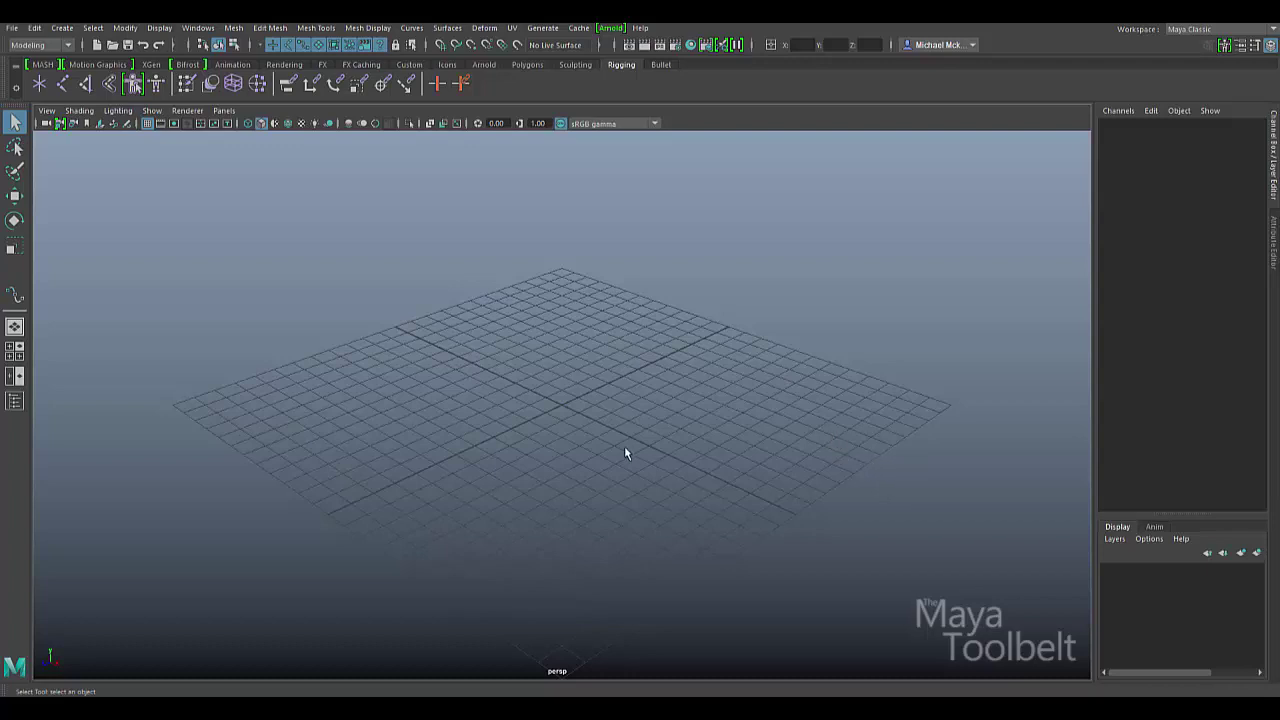
Inspect the tool settings of the curve Add Points Tool, and return to the Select Tool.
left_click(412, 27)
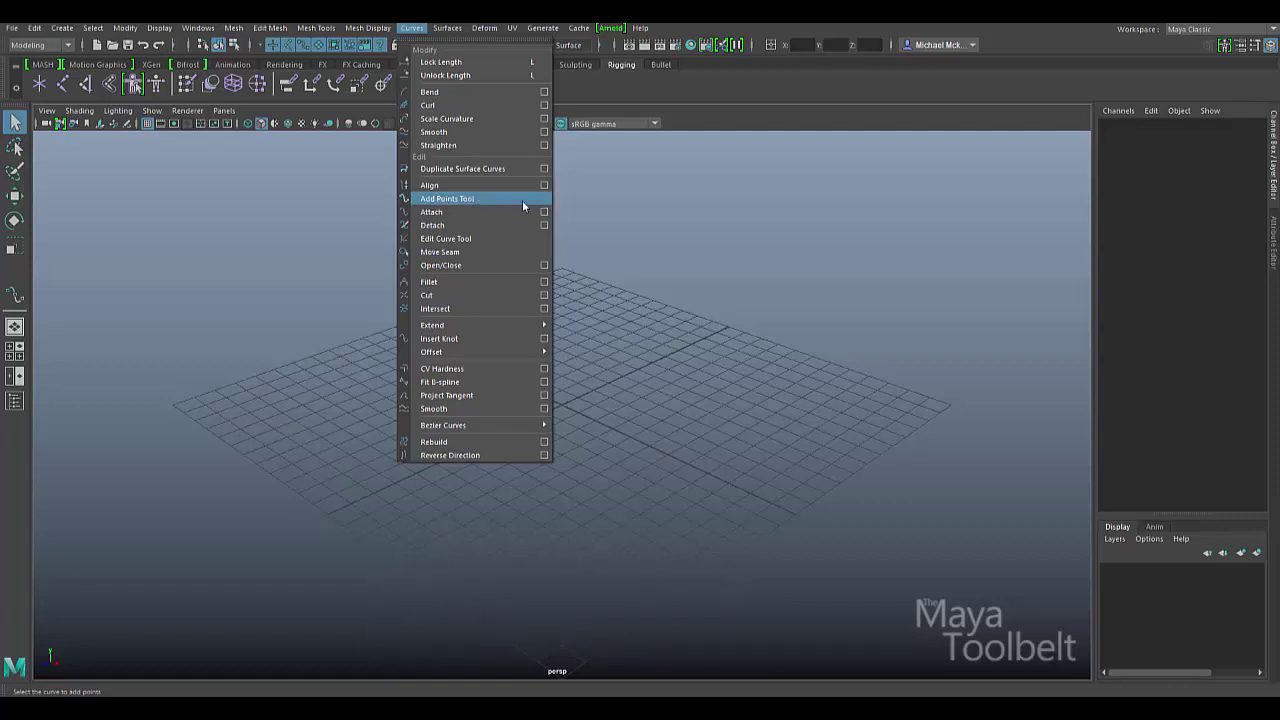
left_click(474, 199)
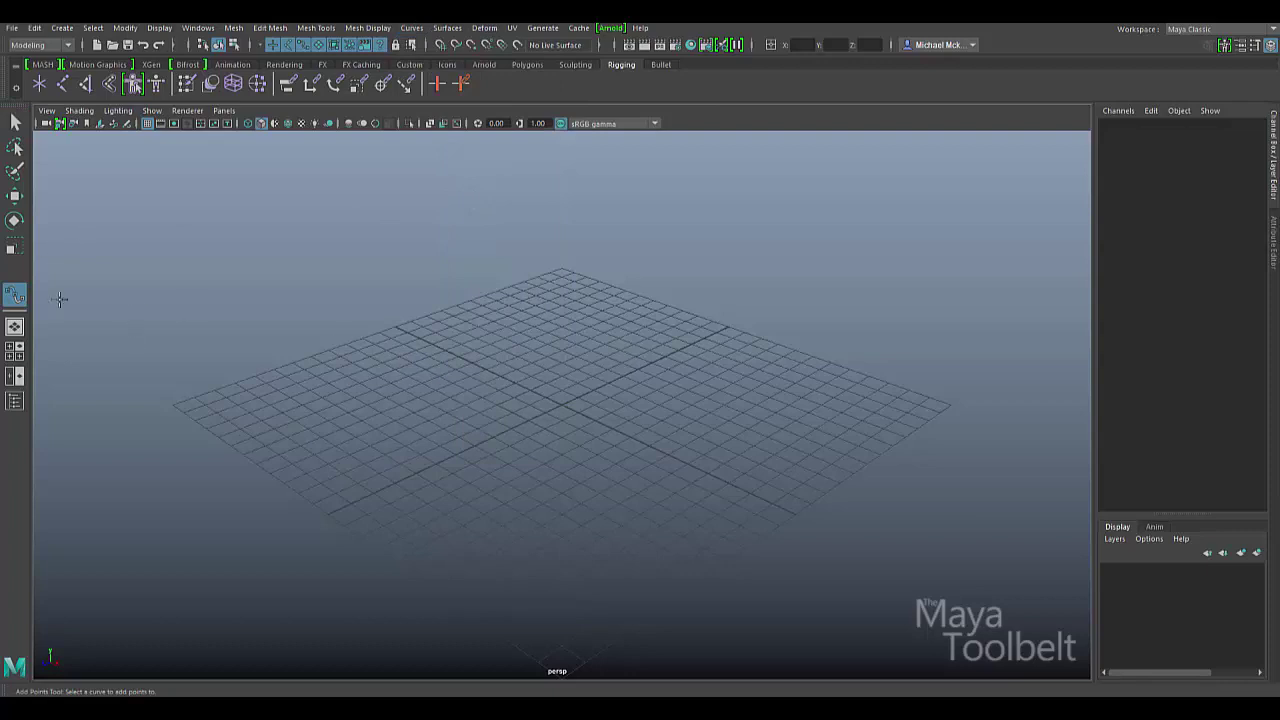
double_click(16, 297)
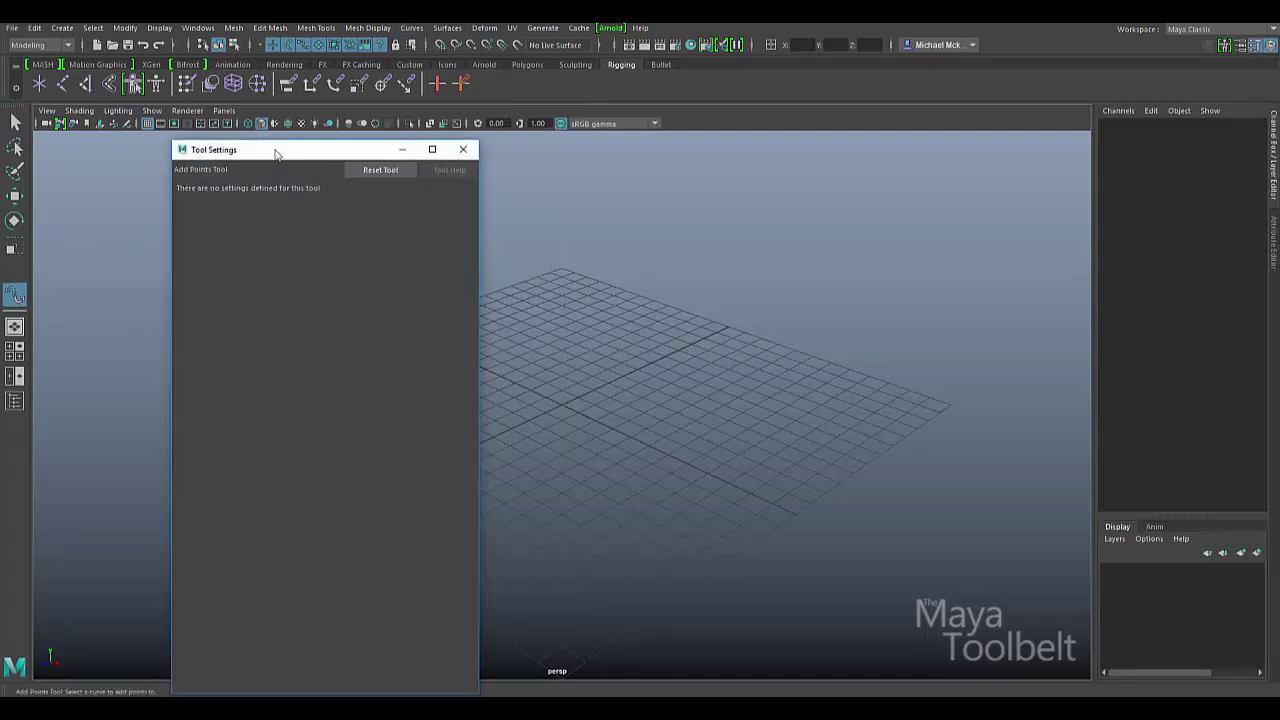
left_click_drag(277, 154, 248, 149)
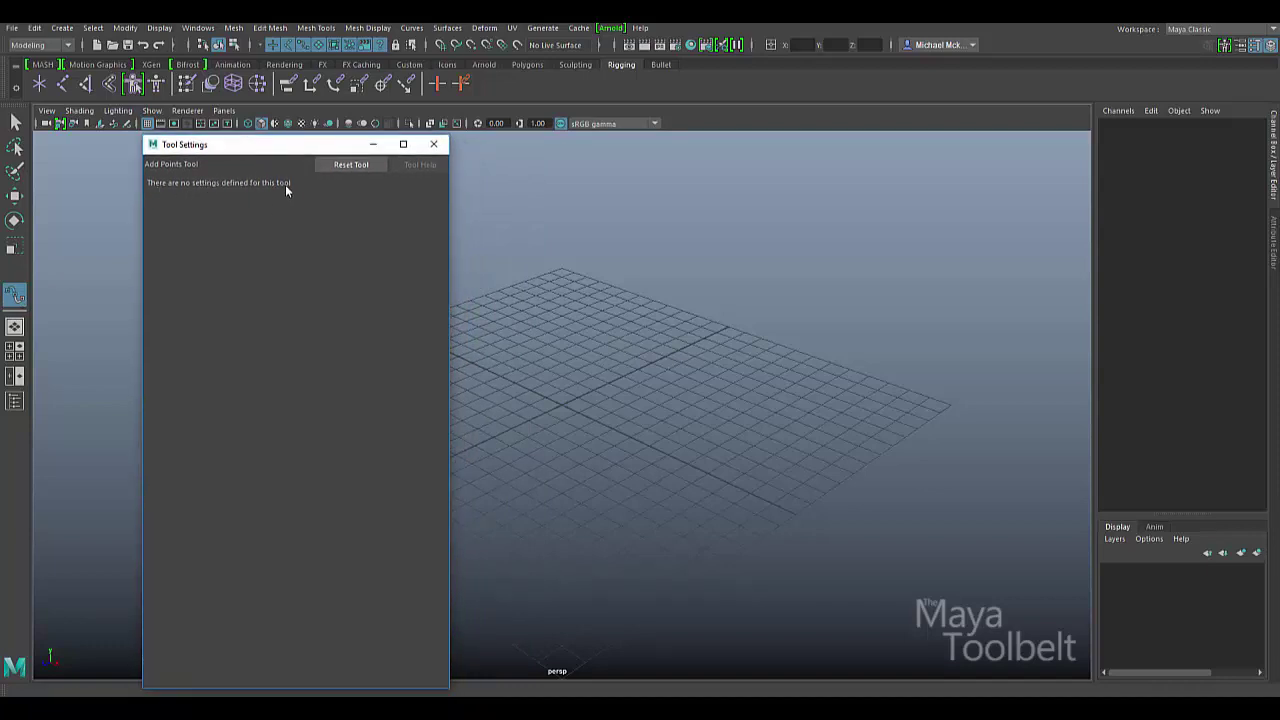
left_click(433, 144)
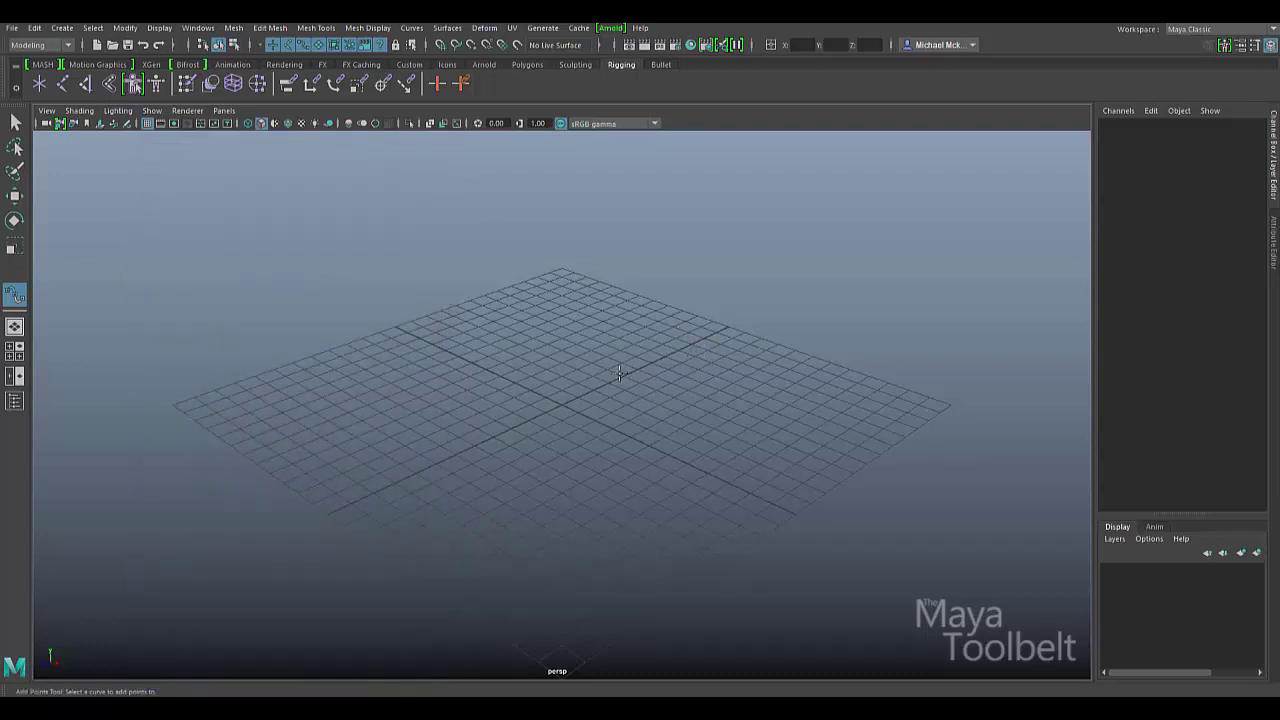
key("q")
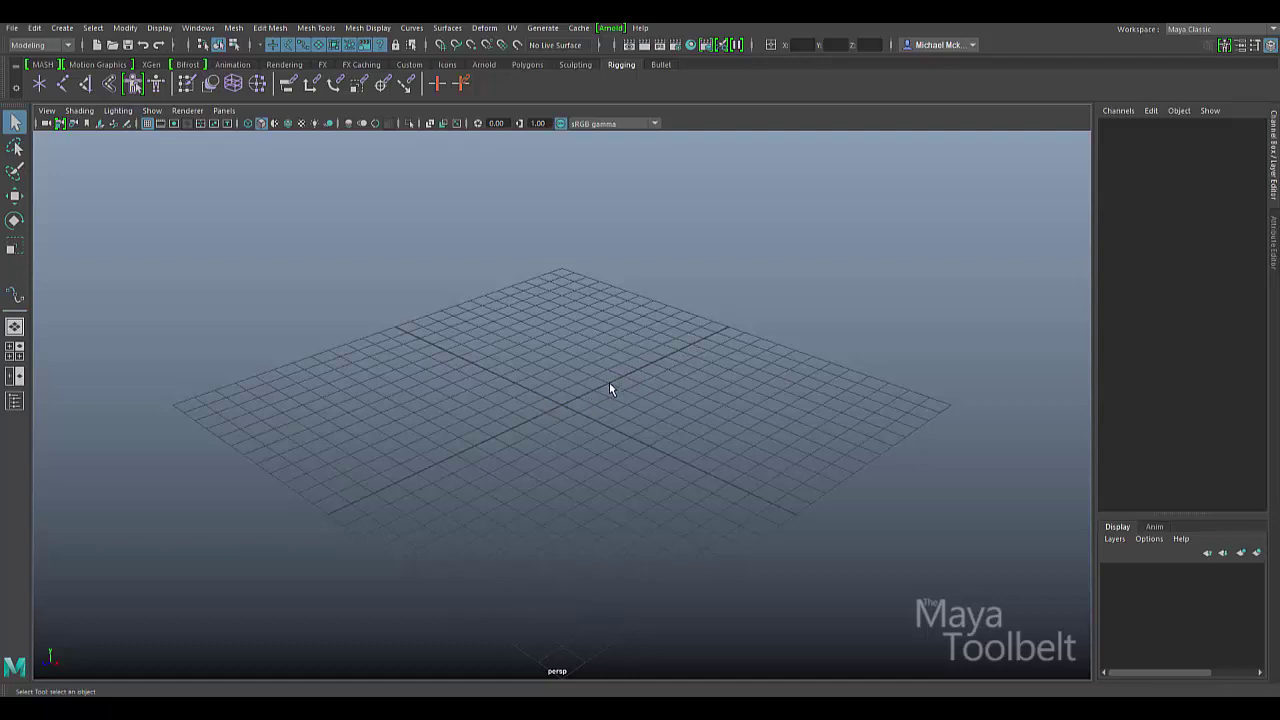
Draw an open, roughly circular CV curve with 11 points around the grid.
left_click(64, 29)
mouse_move(159, 131)
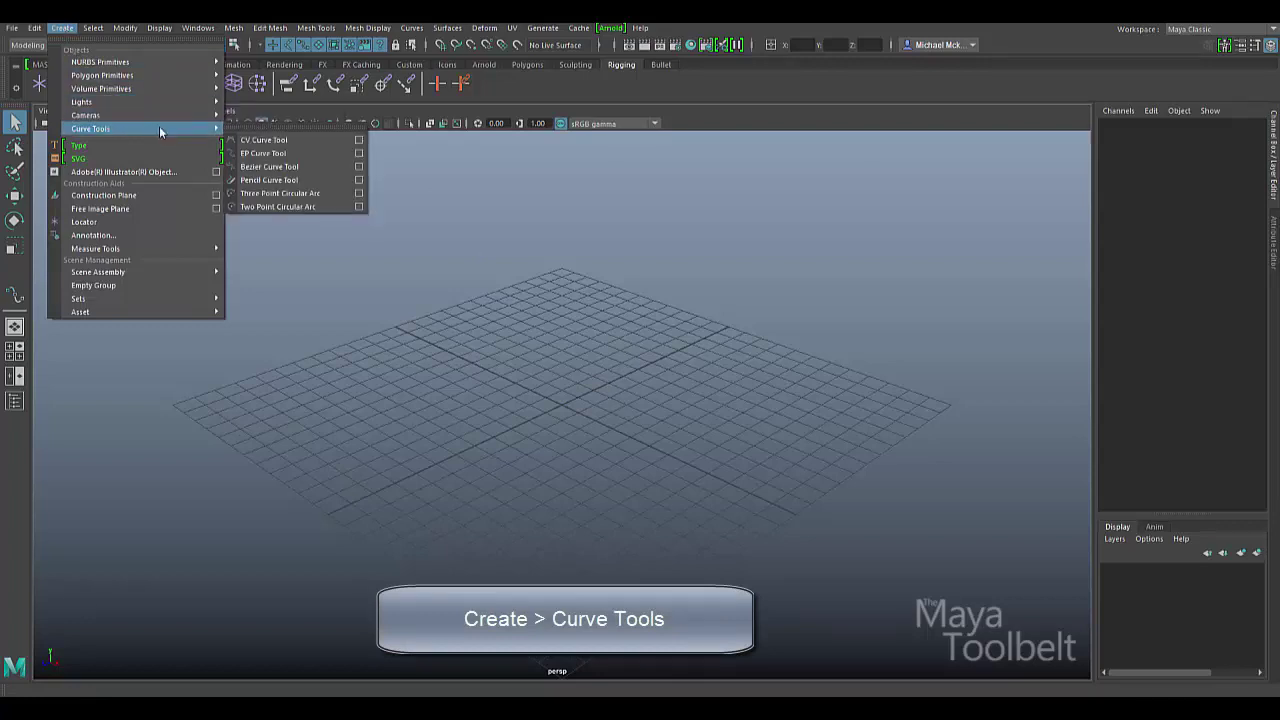
left_click(278, 142)
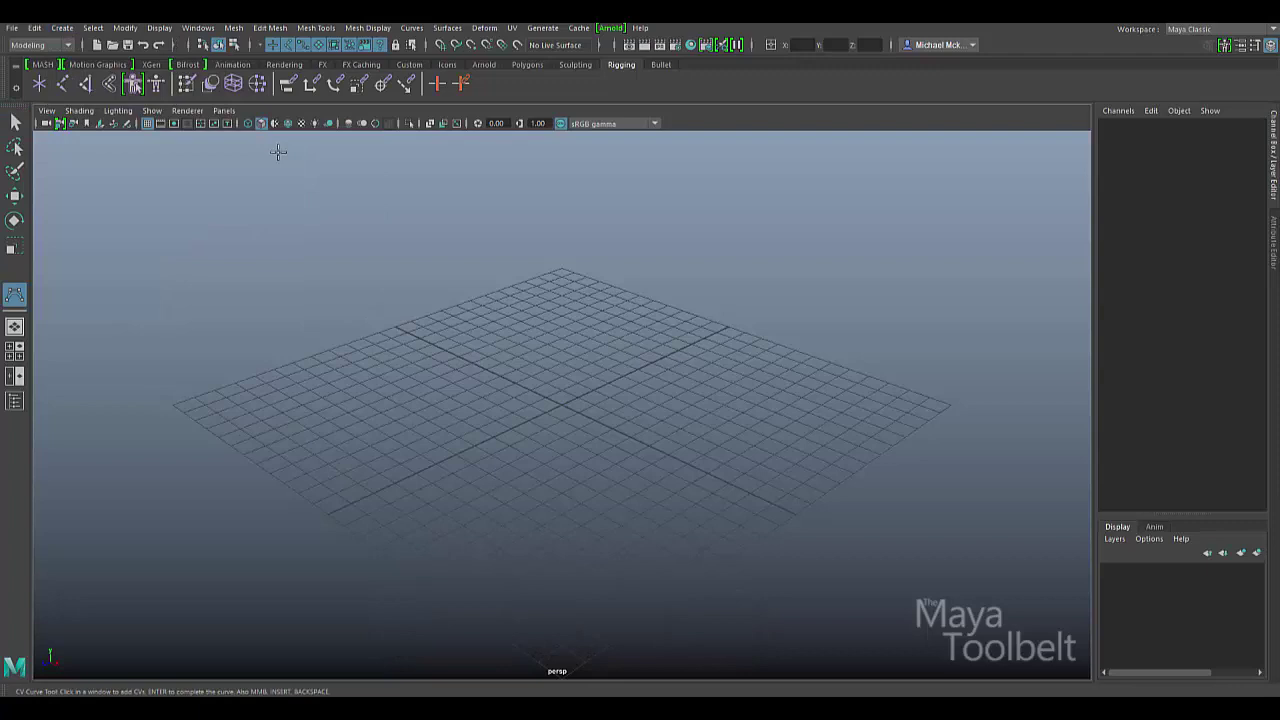
left_click_drag(629, 357, 337, 357, "alt")
left_click(267, 366)
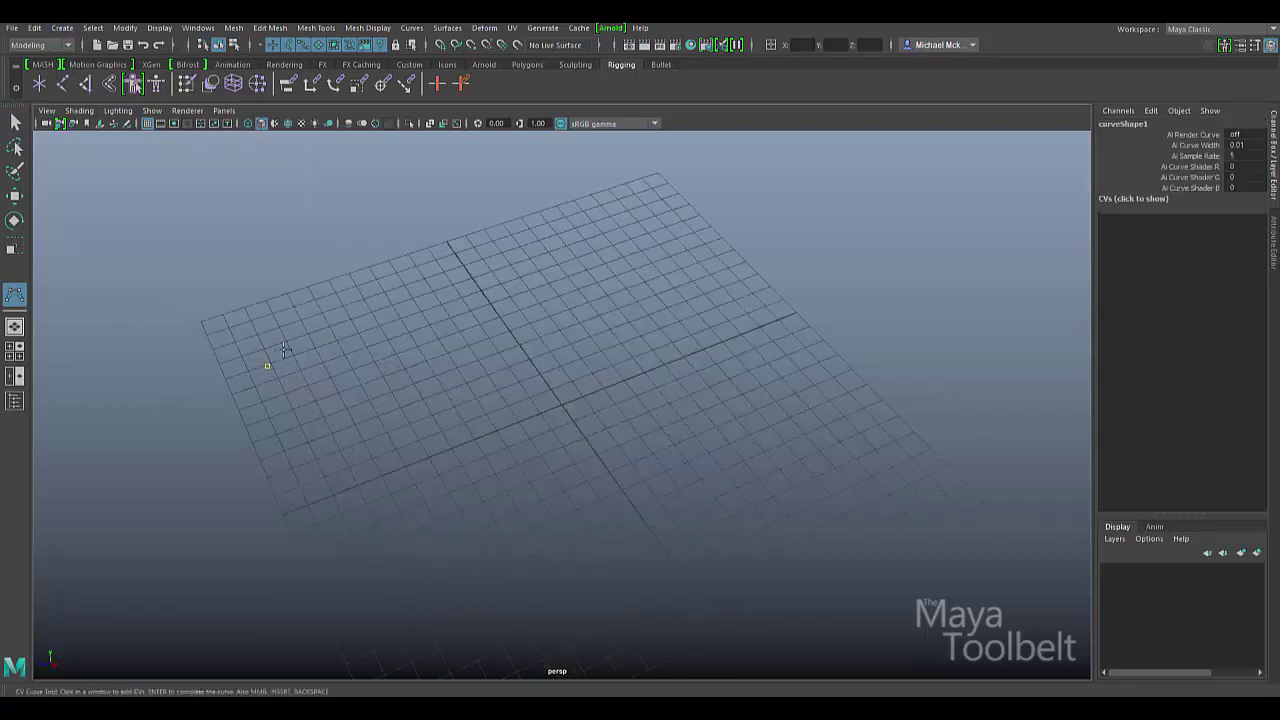
left_click(343, 305)
left_click(487, 242)
left_click(632, 220)
left_click(773, 269)
left_click(872, 361)
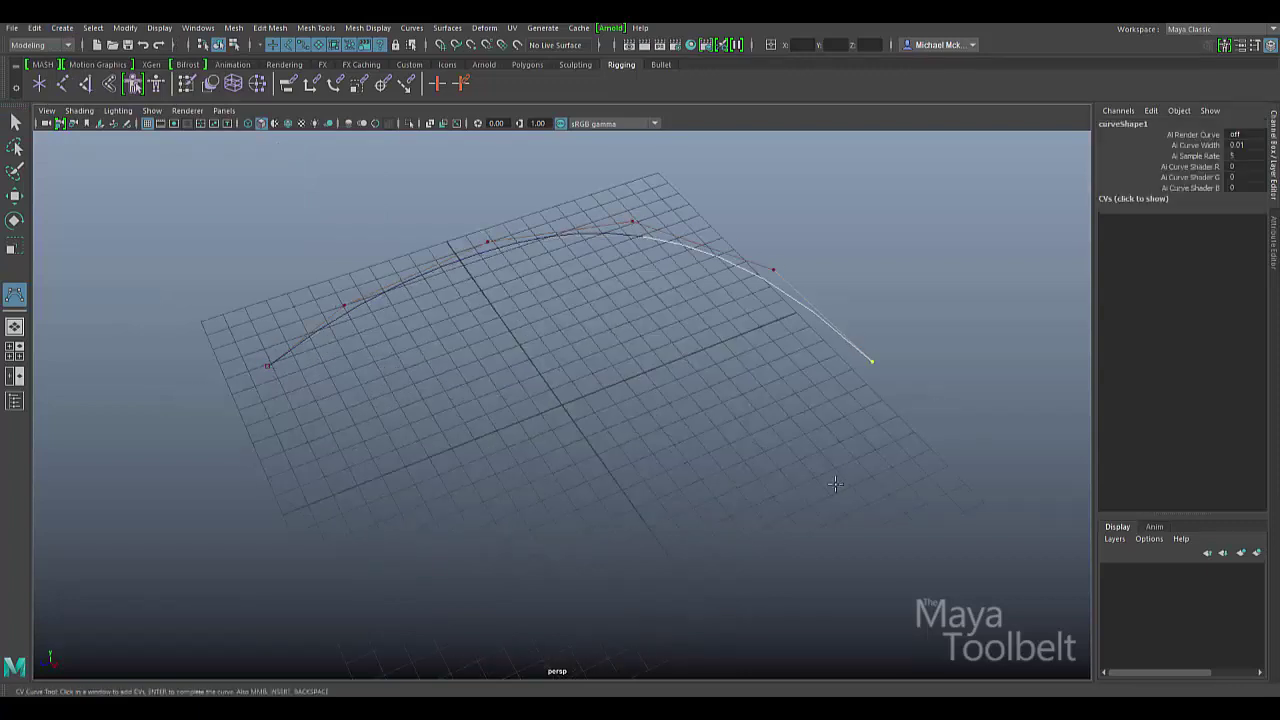
left_click(826, 493)
left_click(636, 581)
left_click(474, 602)
left_click(342, 486)
left_click(378, 421)
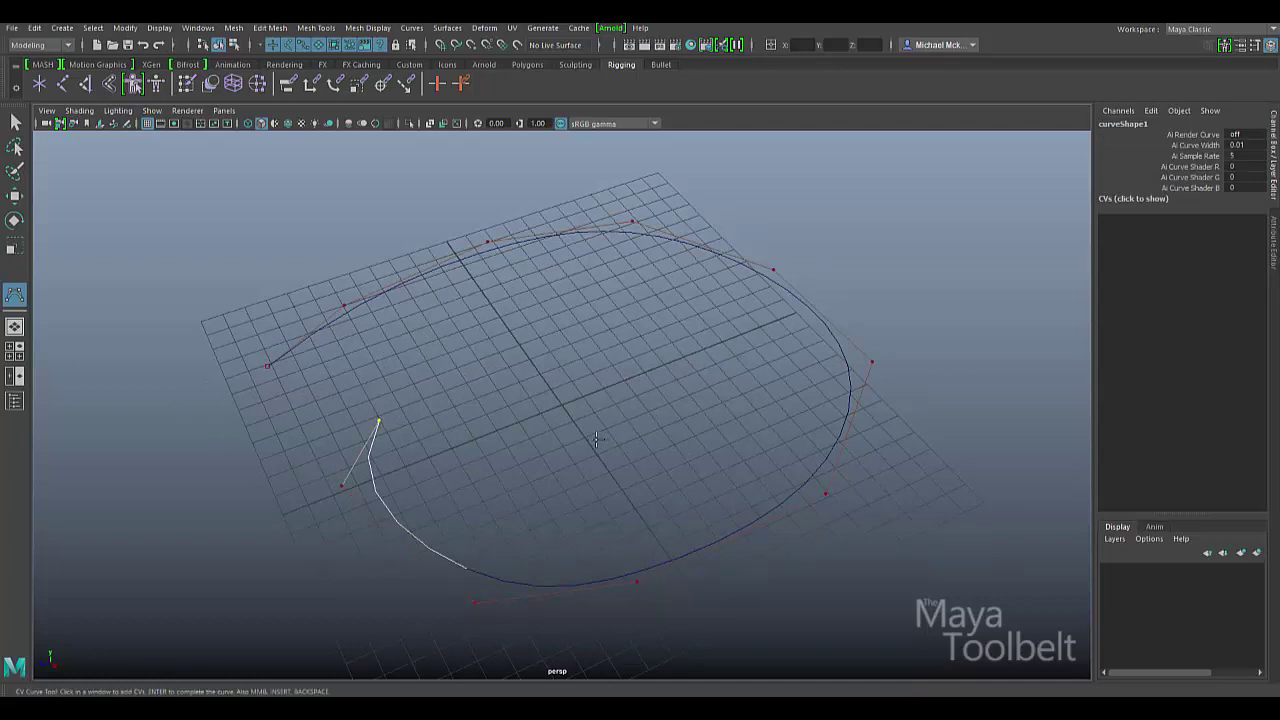
key("q")
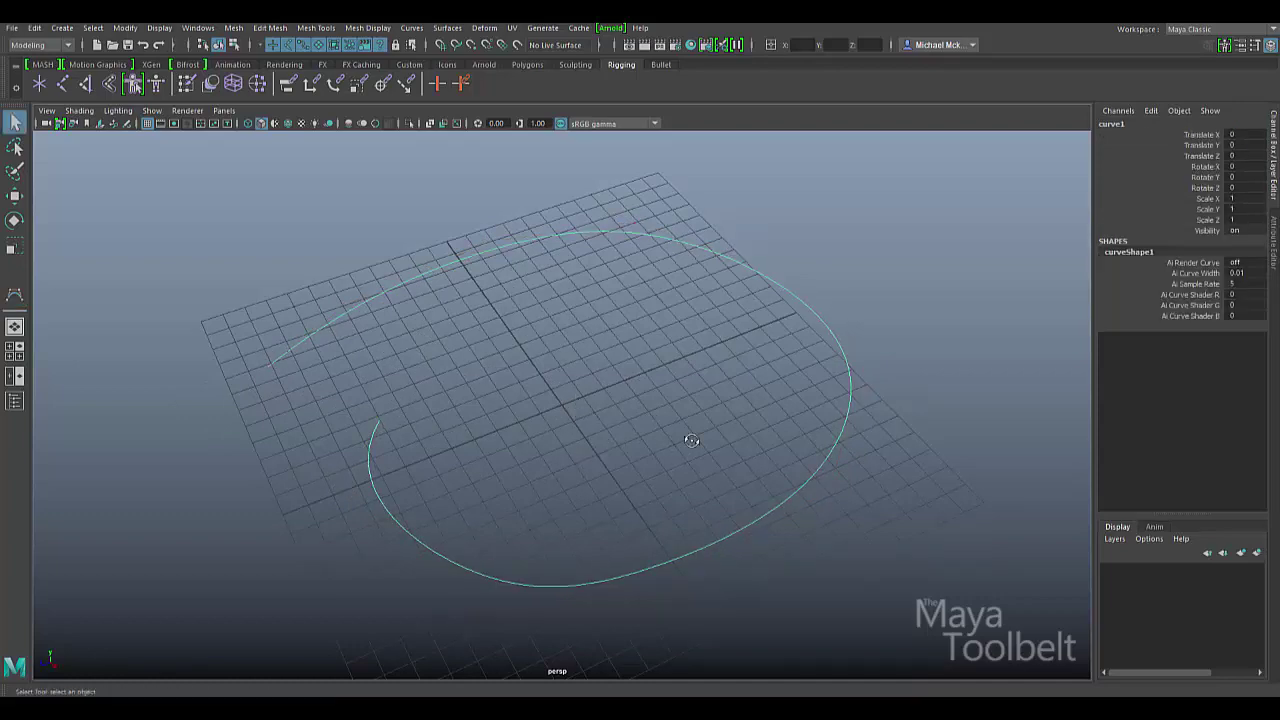
Activate the Add Points Tool on the curve and delete its last three points.
left_click_drag(689, 437, 637, 421, "alt")
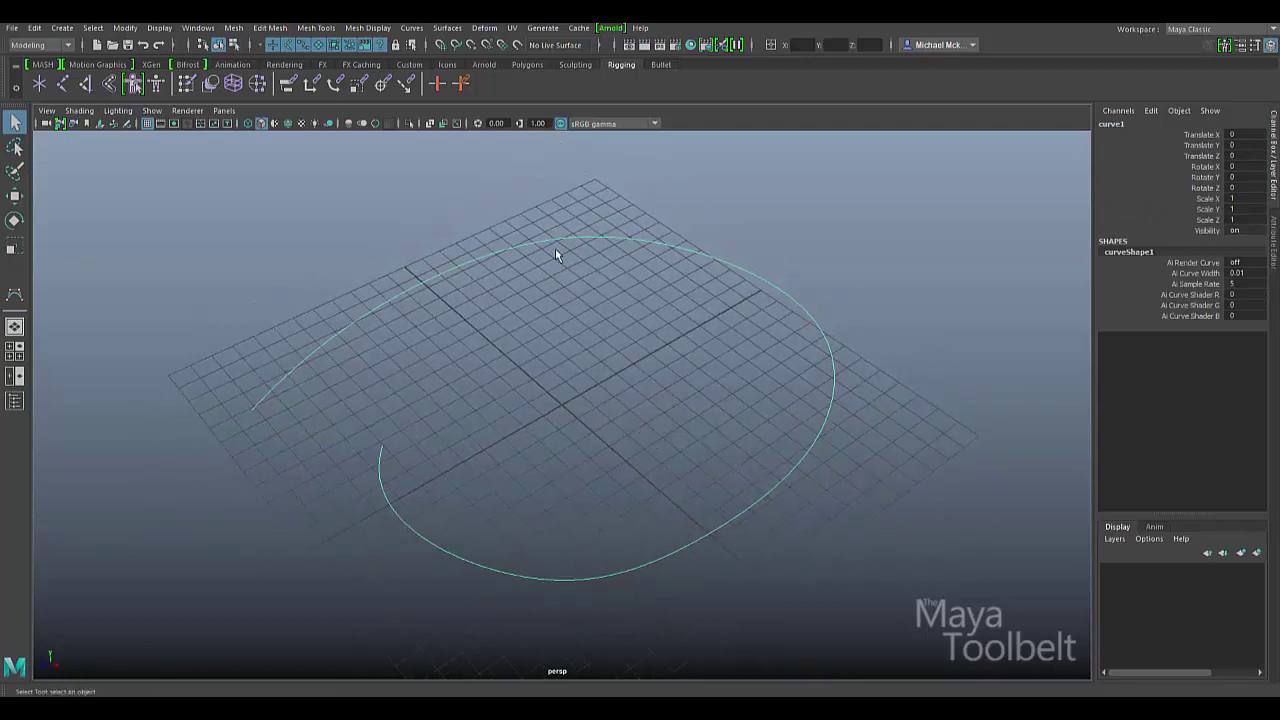
left_click(415, 29)
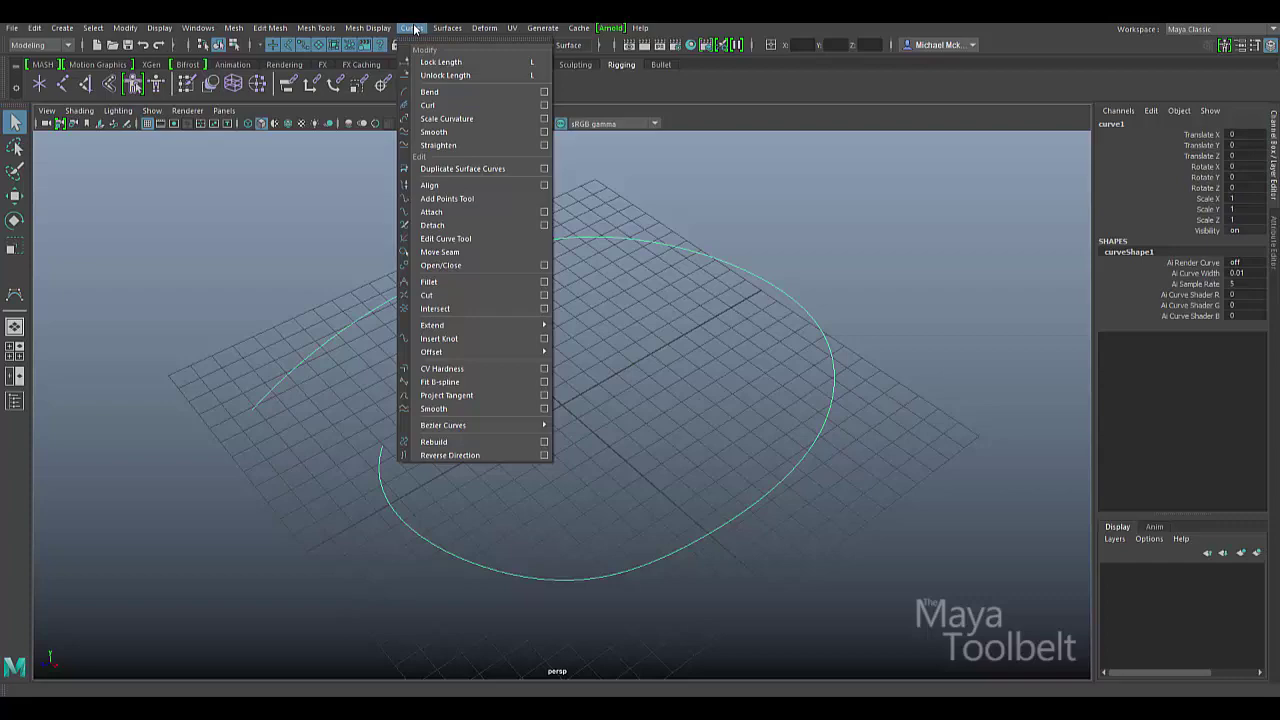
left_click(455, 199)
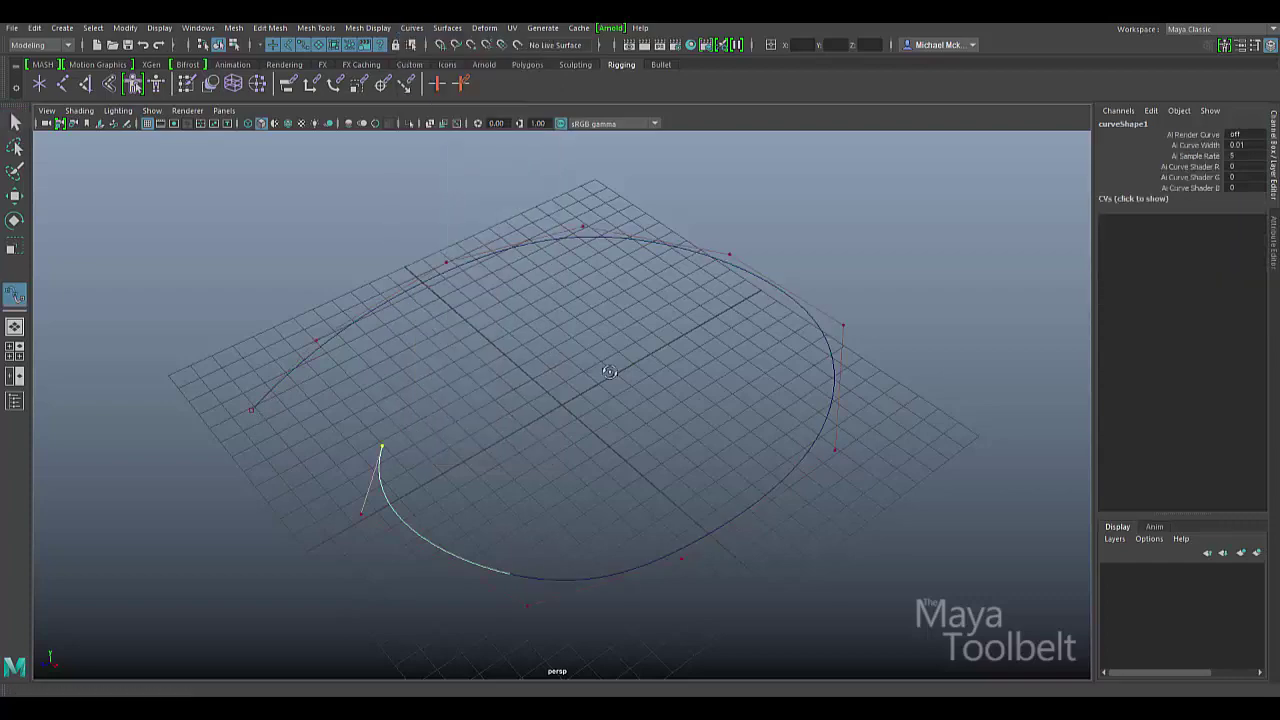
left_click_drag(606, 371, 566, 368, "alt")
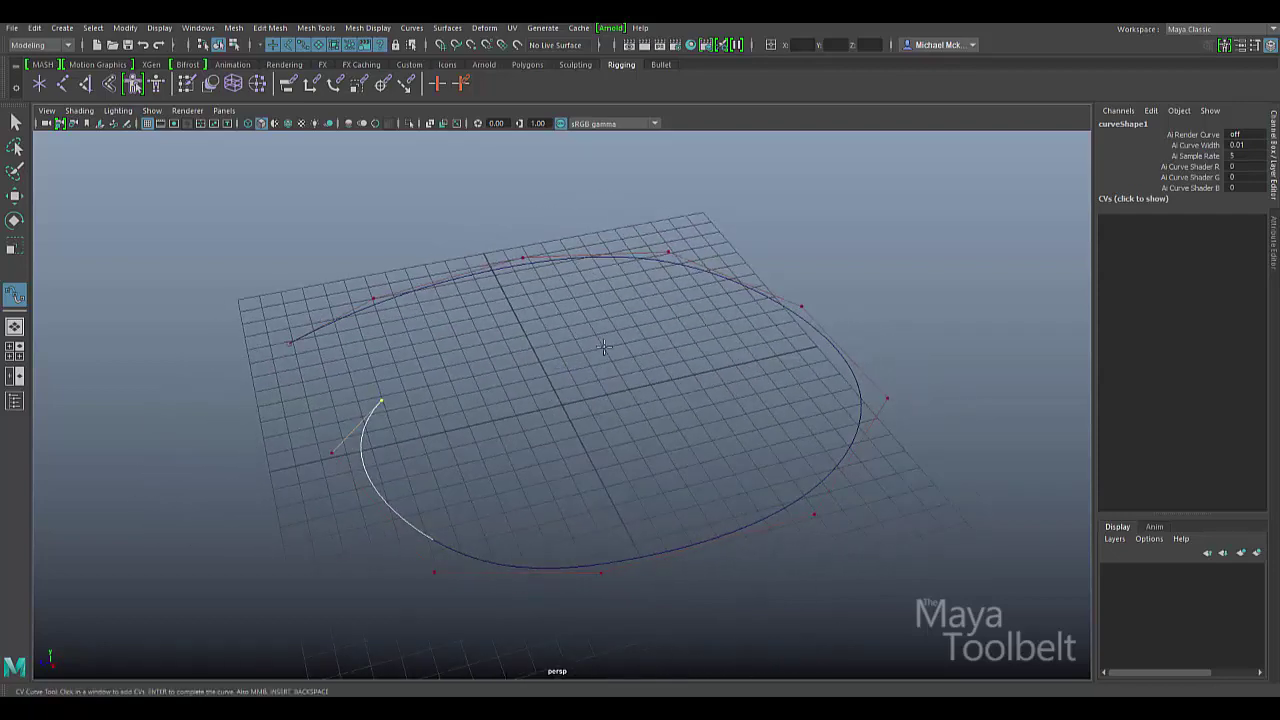
left_click(636, 380)
key("ctrl+z")
key("BackSpace")
key("BackSpace")
key("BackSpace")
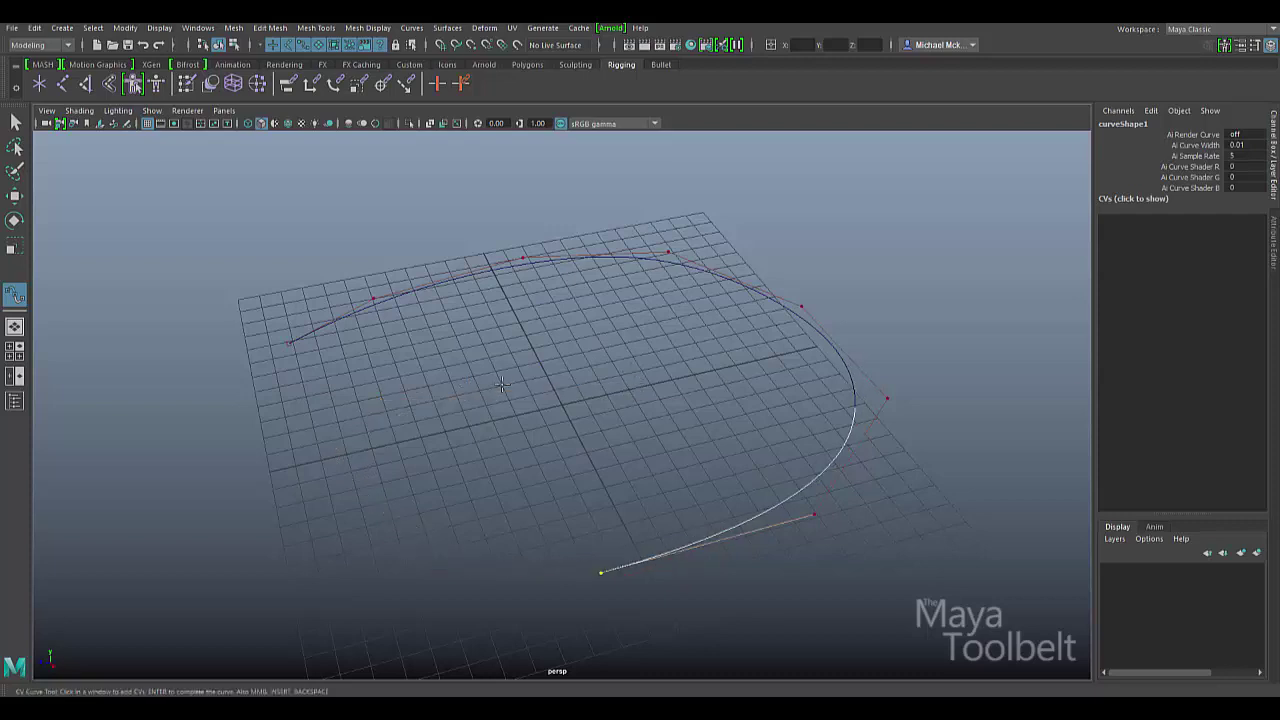
Extend the curve from its open end with five new points that curl inward over the grid.
left_click(473, 562)
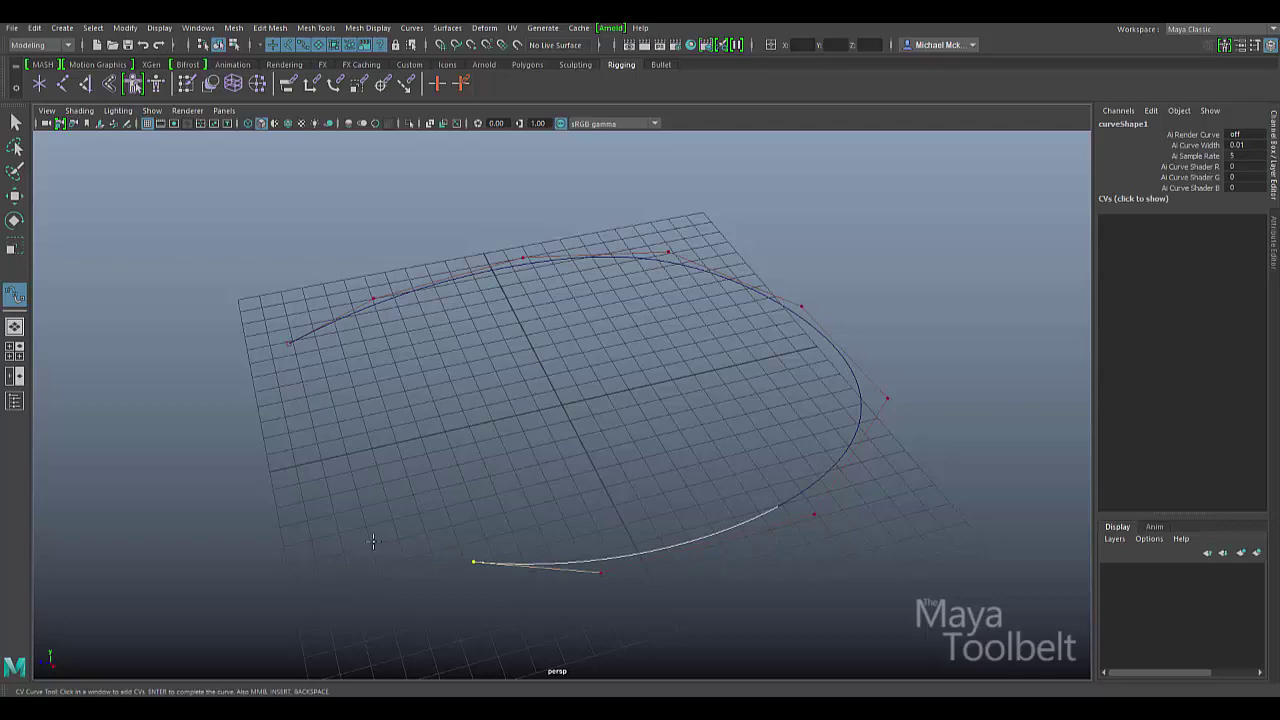
left_click(335, 518)
left_click(369, 387)
left_click(457, 334)
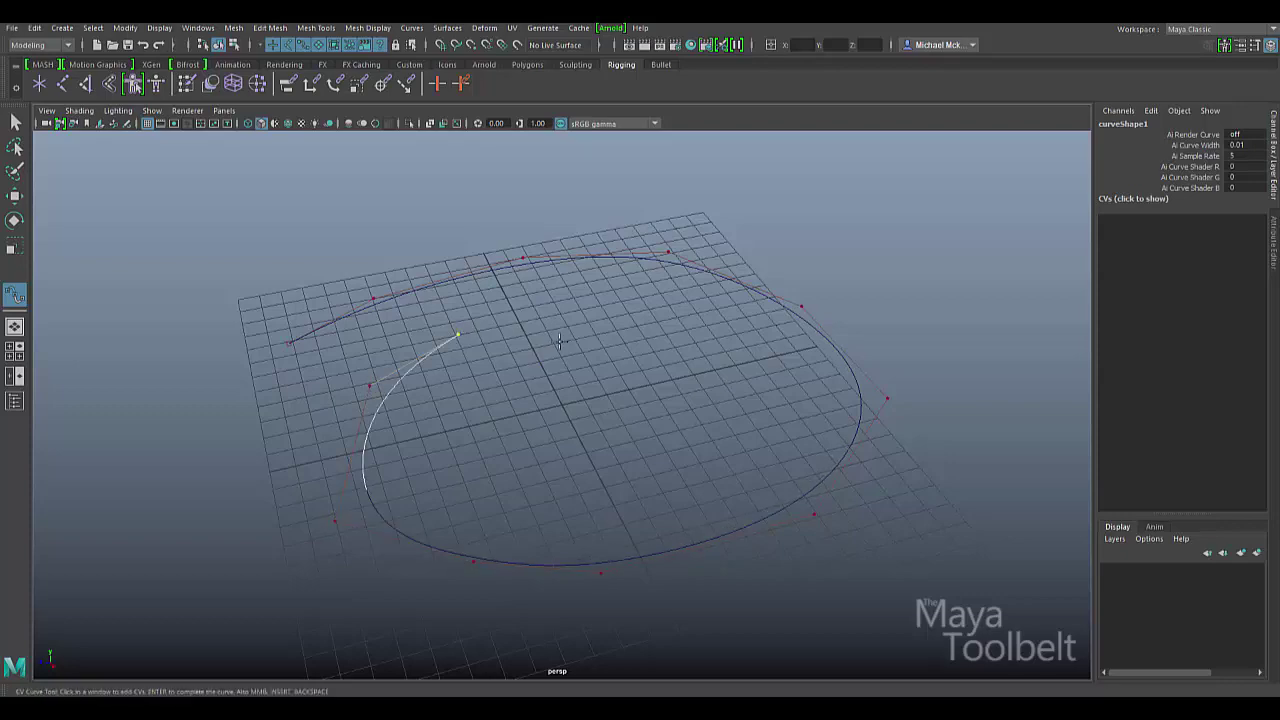
left_click_drag(580, 368, 545, 338)
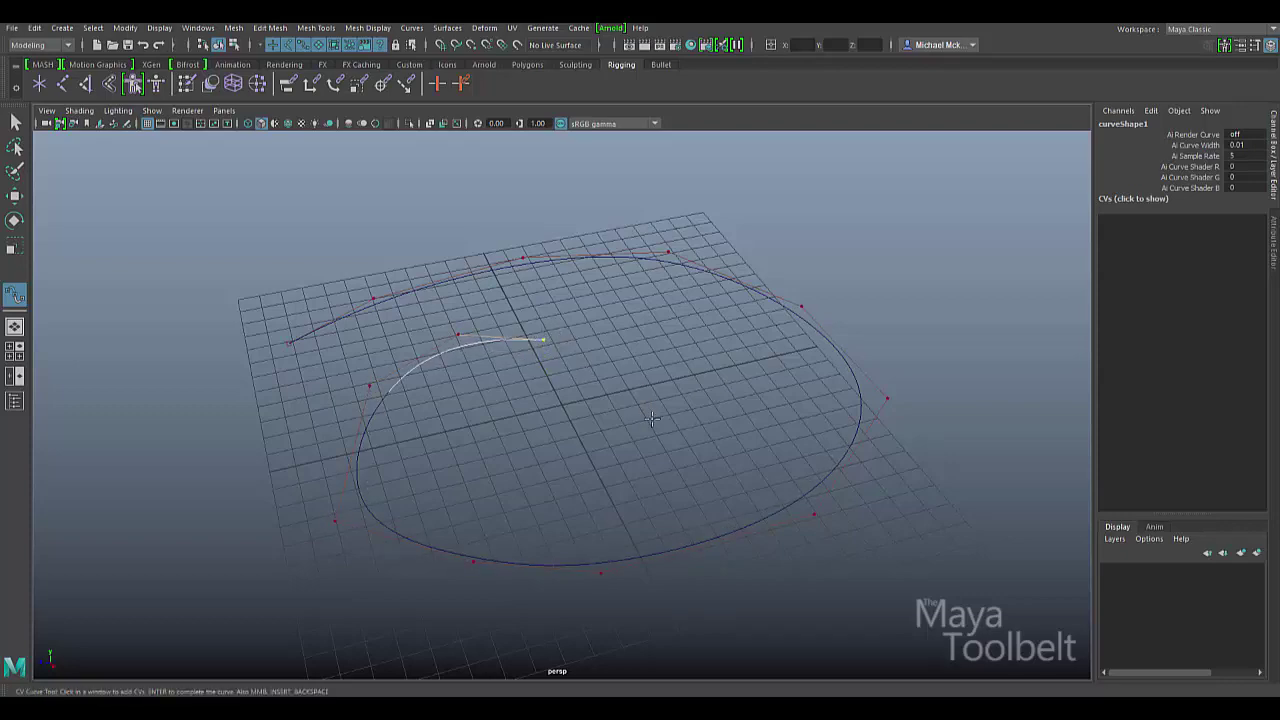
Walk the active point forward and backward along the curve, returning to the sixth point from its start.
left_click_drag(651, 419, 630, 325, "alt")
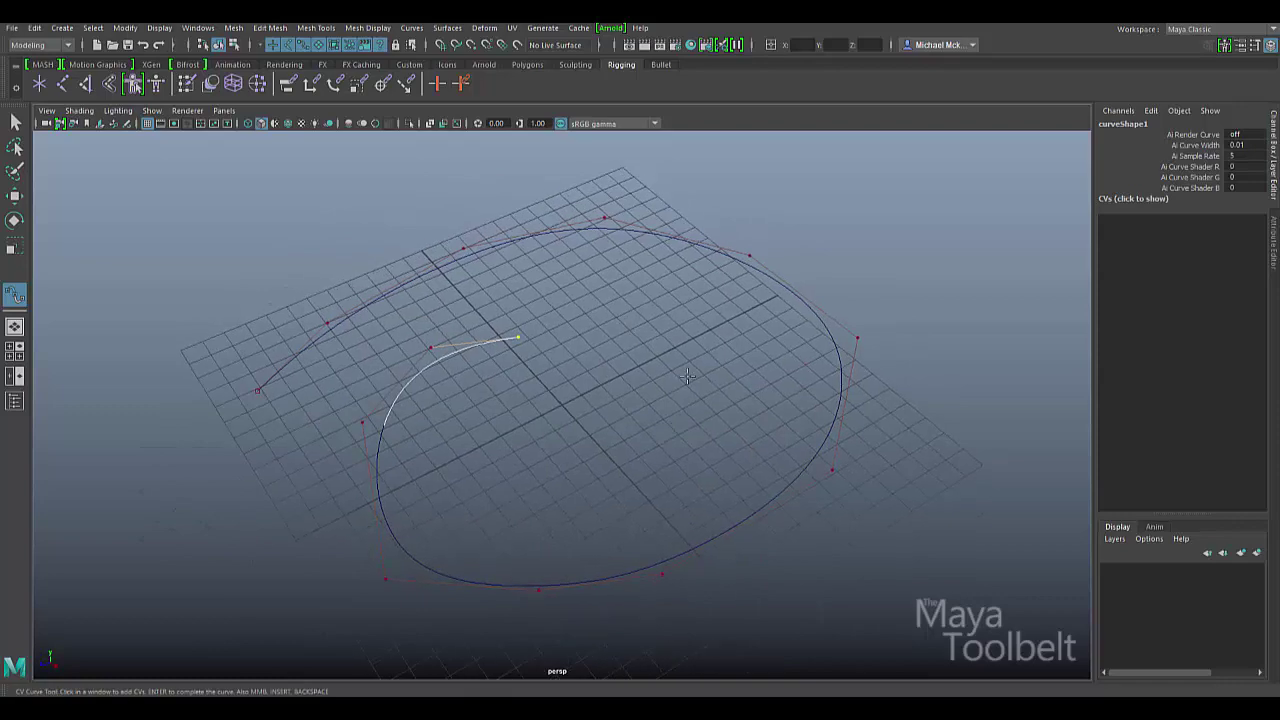
mouse_move(687, 376)
left_mouse_down("alt")
mouse_move(705, 378)
mouse_move(680, 362)
left_mouse_up("alt")
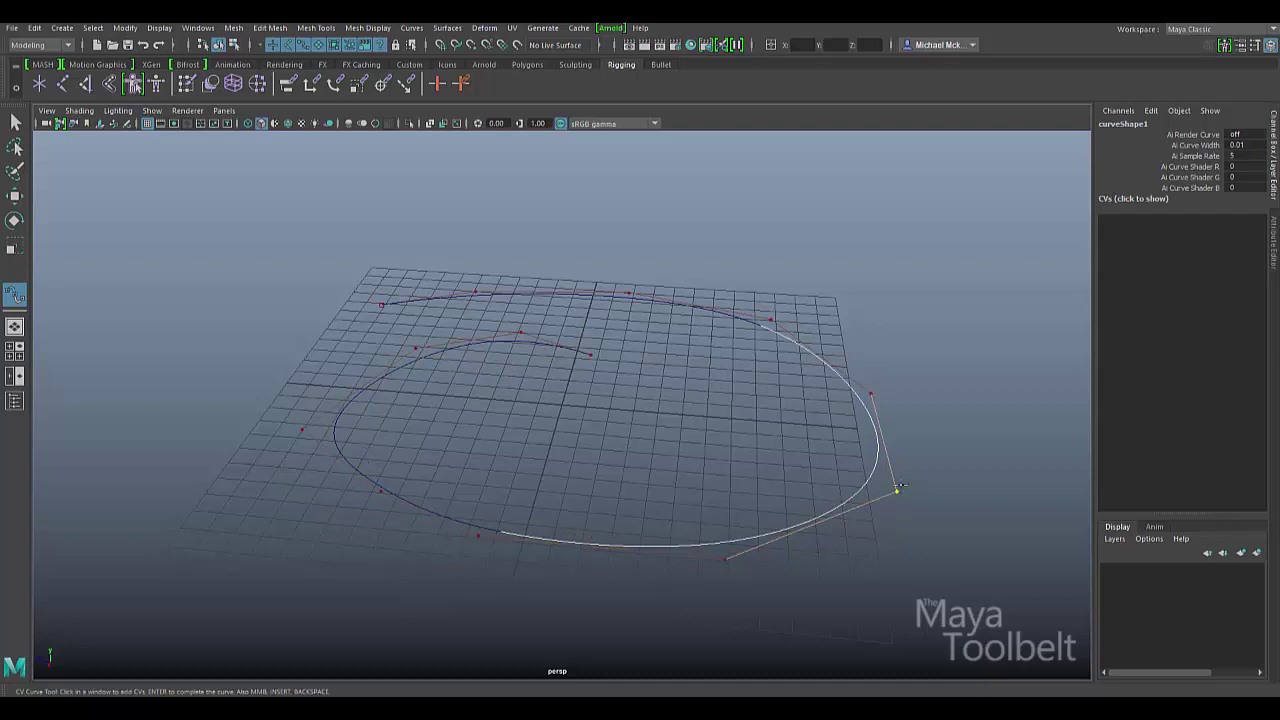
key("Right")
key("Right")
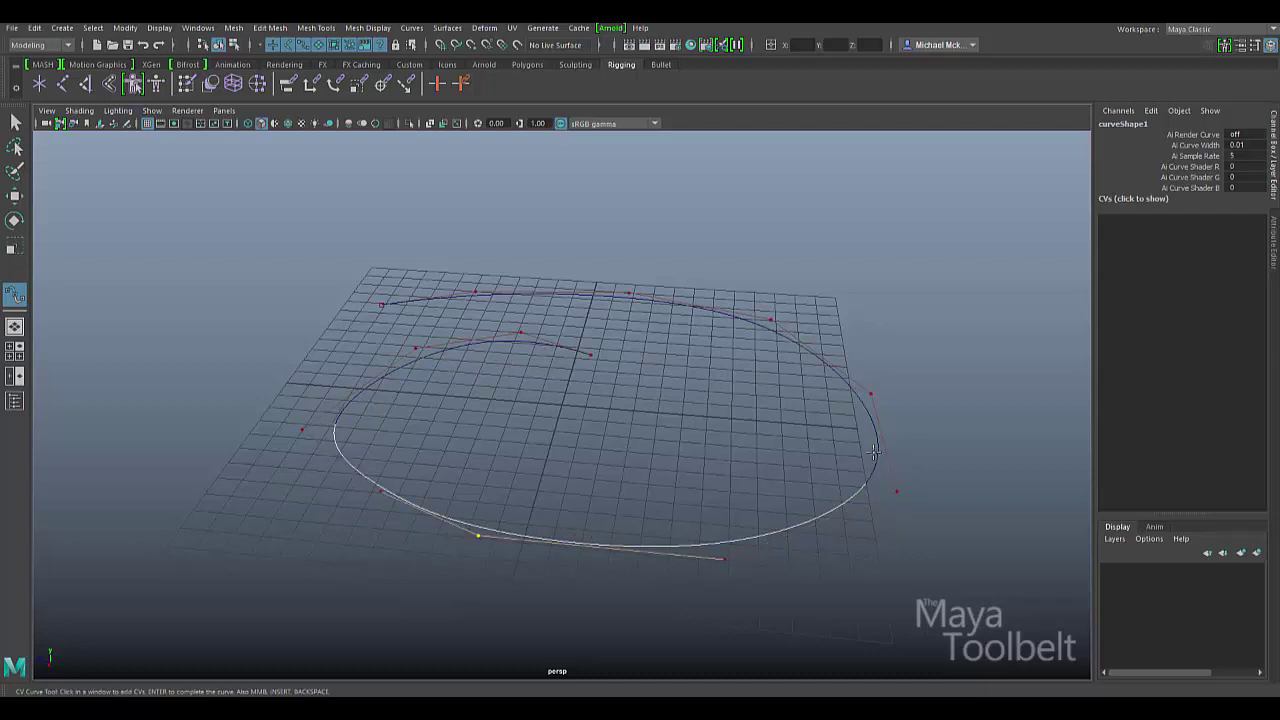
key("Left")
key("Left")
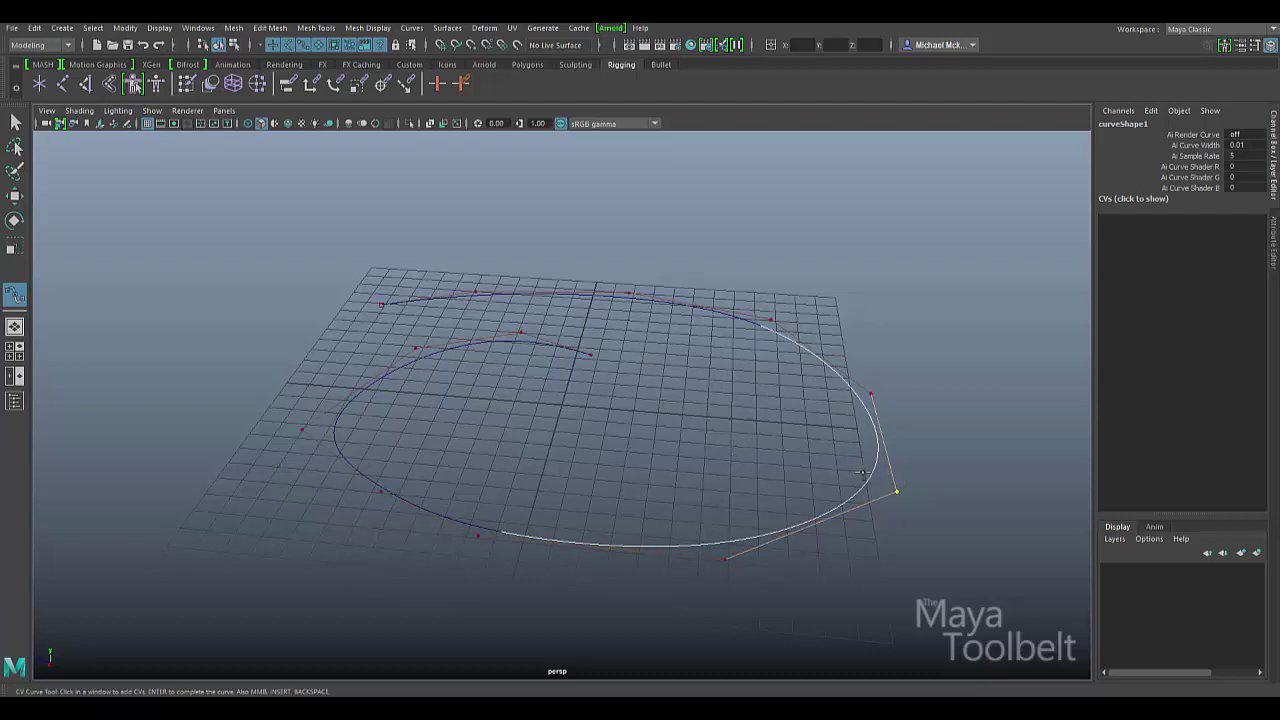
Move the curve's inner end point to a new position and raise it vertically.
middle_click_drag(863, 473, 826, 433)
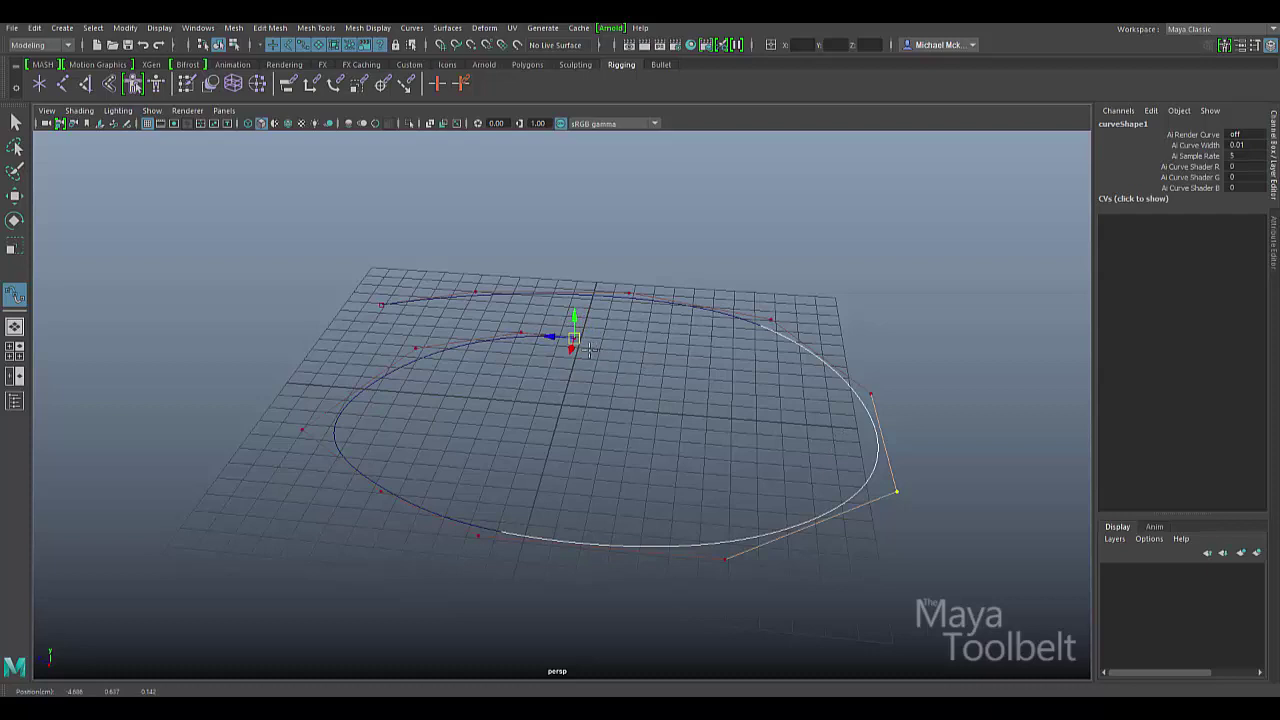
mouse_move(590, 348)
middle_mouse_down()
mouse_move(571, 349)
mouse_move(586, 349)
middle_mouse_up()
left_click_drag(710, 416, 649, 408, "alt")
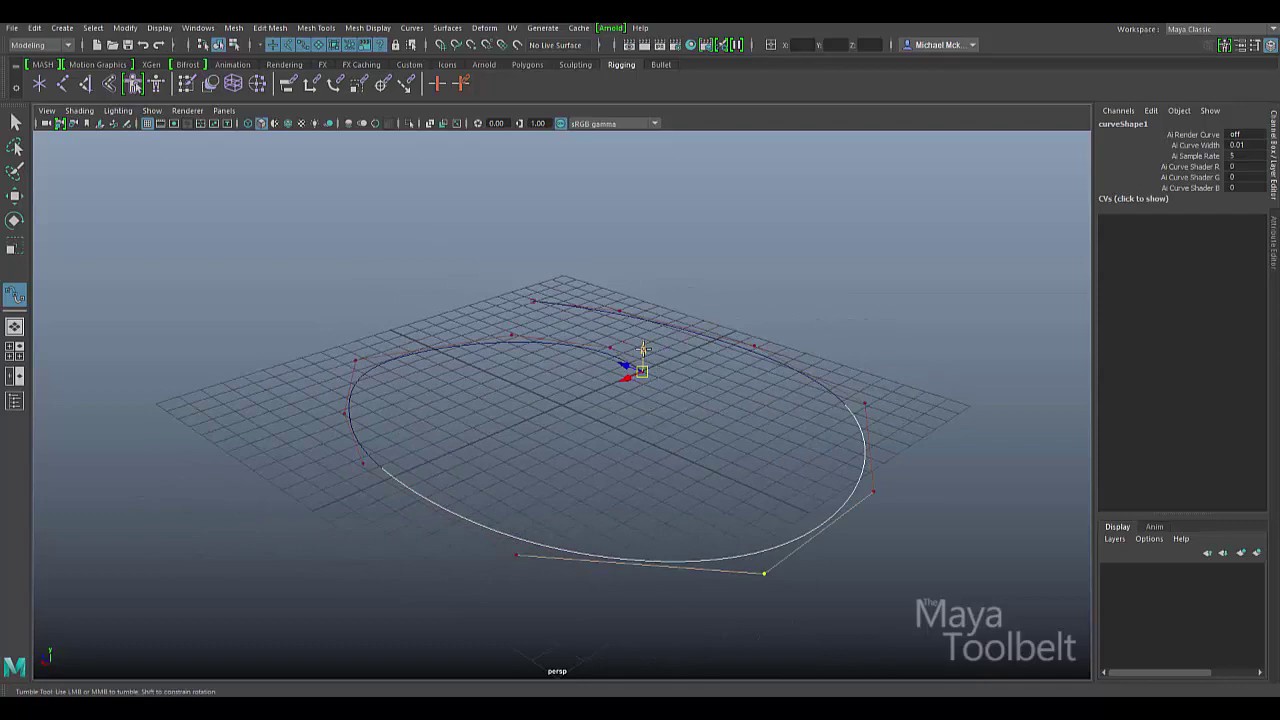
middle_click_drag(643, 349, 644, 298)
Add one more point beyond the inner end of the curve and reposition it above the grid centre.
left_click_drag(722, 336, 613, 328, "alt")
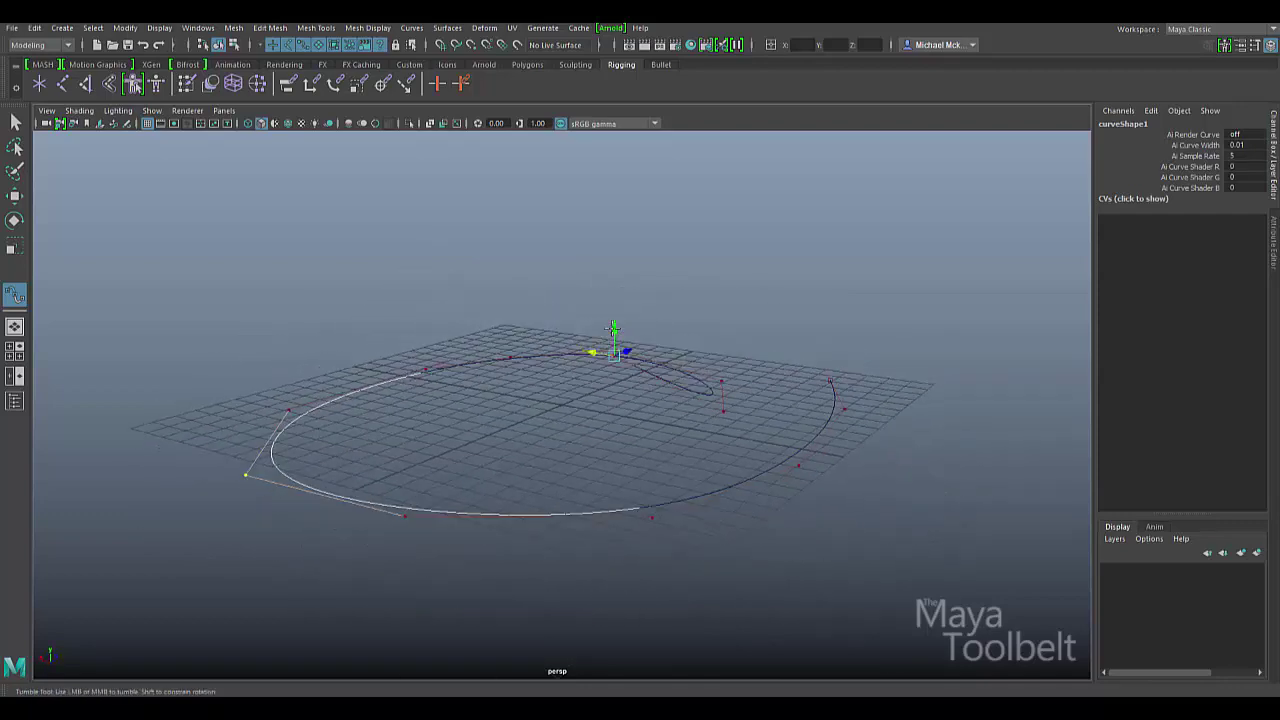
left_click_drag(662, 406, 650, 431, "alt")
left_click(674, 411)
middle_click_drag(700, 438, 684, 435, "alt")
middle_click_drag(642, 433, 658, 390)
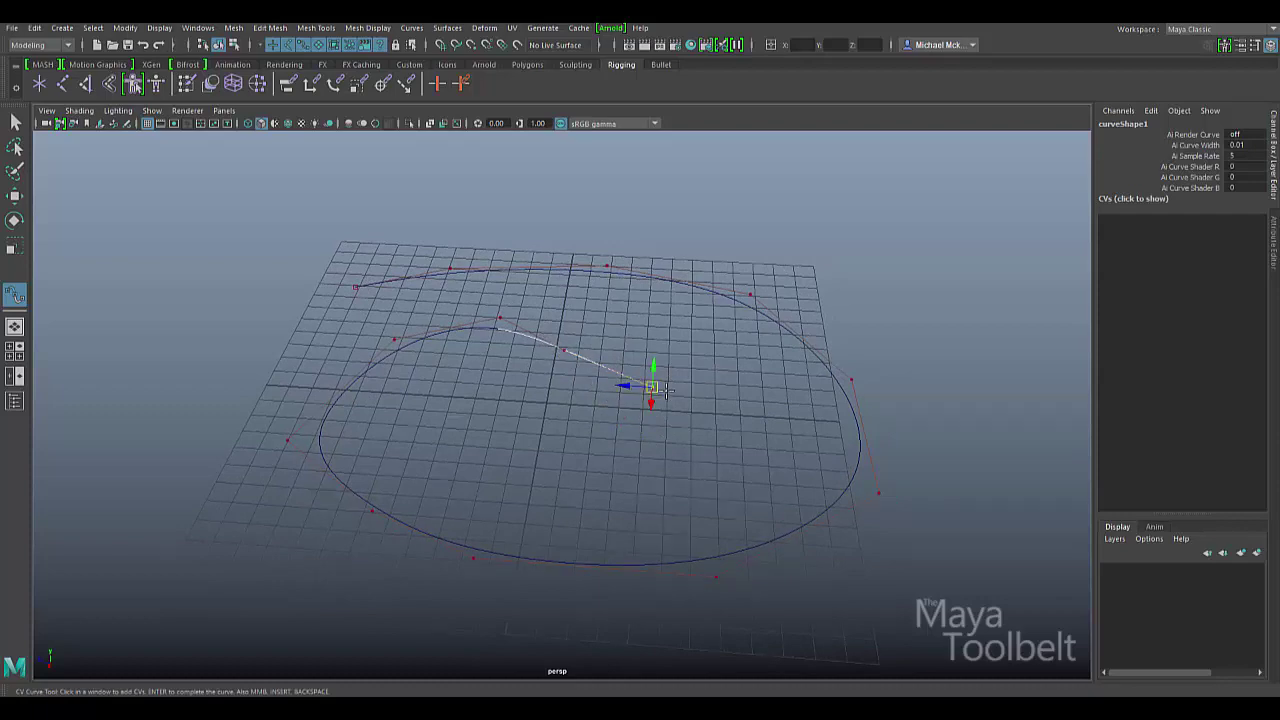
left_click_drag(658, 390, 663, 335, "alt")
left_click_drag(722, 374, 681, 412, "alt")
left_click_drag(570, 443, 668, 444, "alt")
Step the active point back along the whole curve, from its inner end to its starting point.
key("Left")
key("Left")
key("Left")
key("Left")
key("Left")
key("Left")
key("Left")
key("Left")
key("Left")
key("Left")
key("Left")
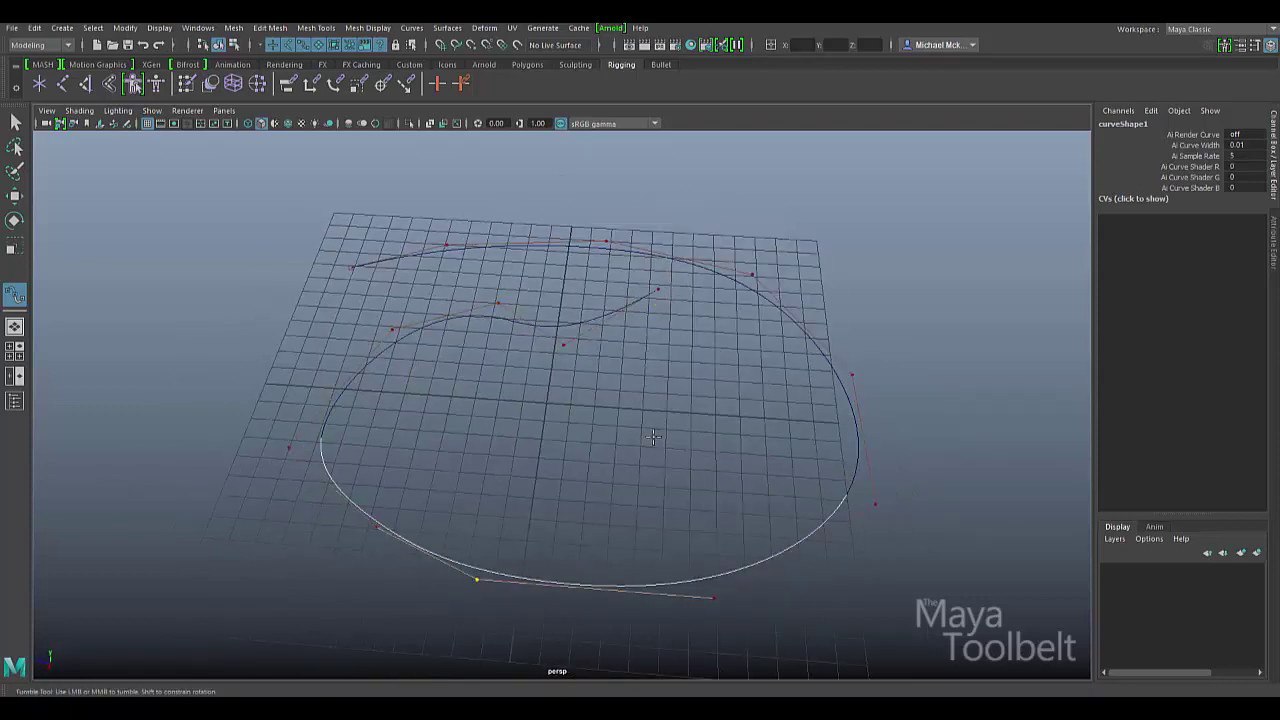
key("Left")
key("Left")
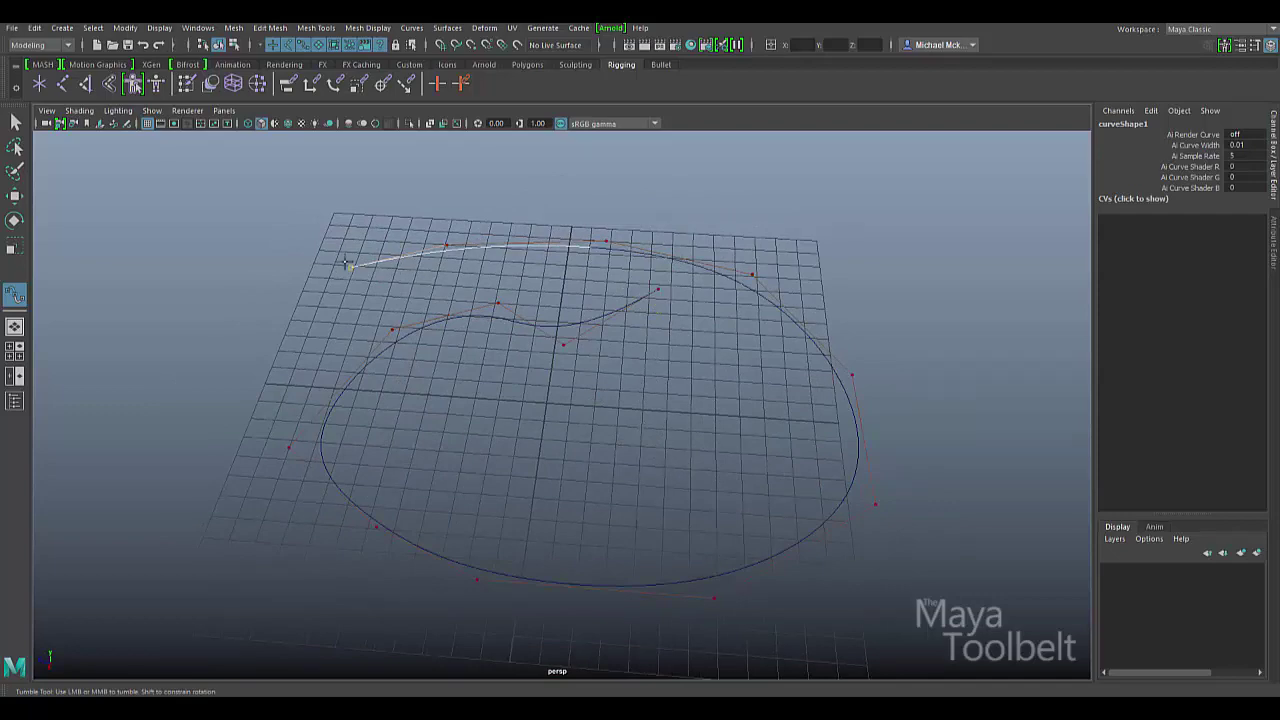
Add another point to the curve off the grid edge, close to the curve's outer starting point.
left_click_drag(292, 300, 285, 289)
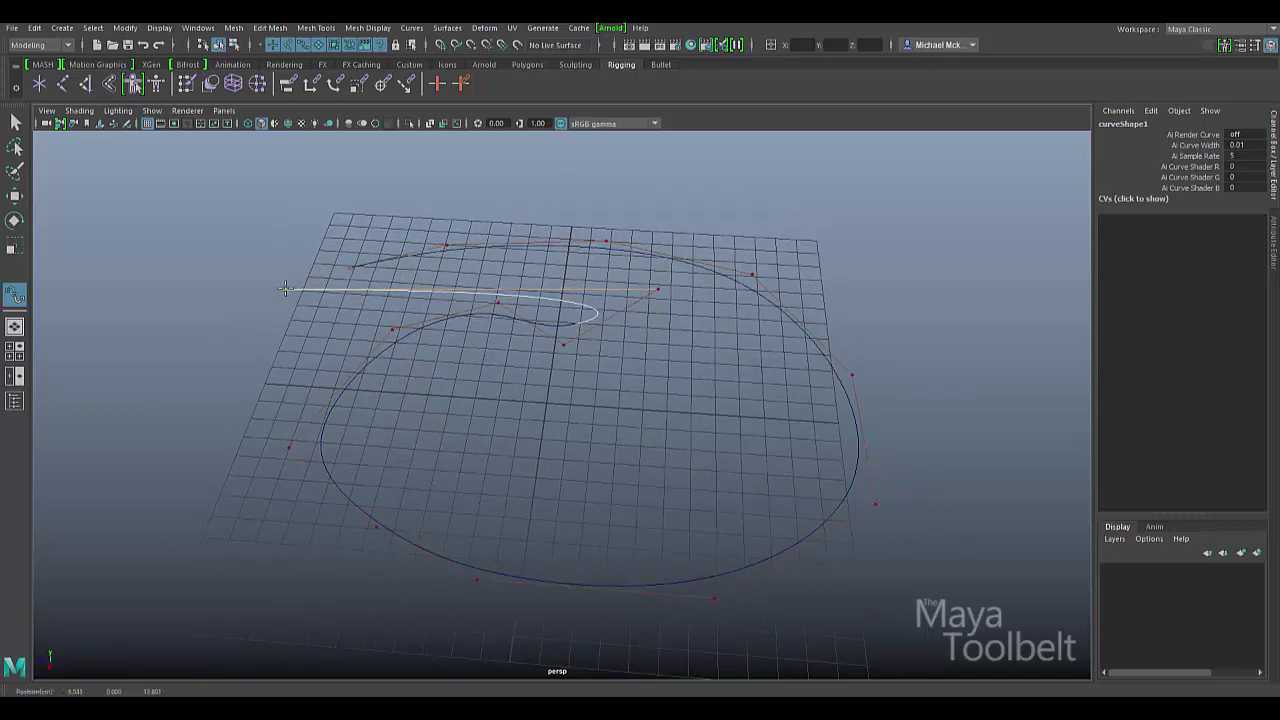
left_click_drag(418, 347, 393, 398, "alt")
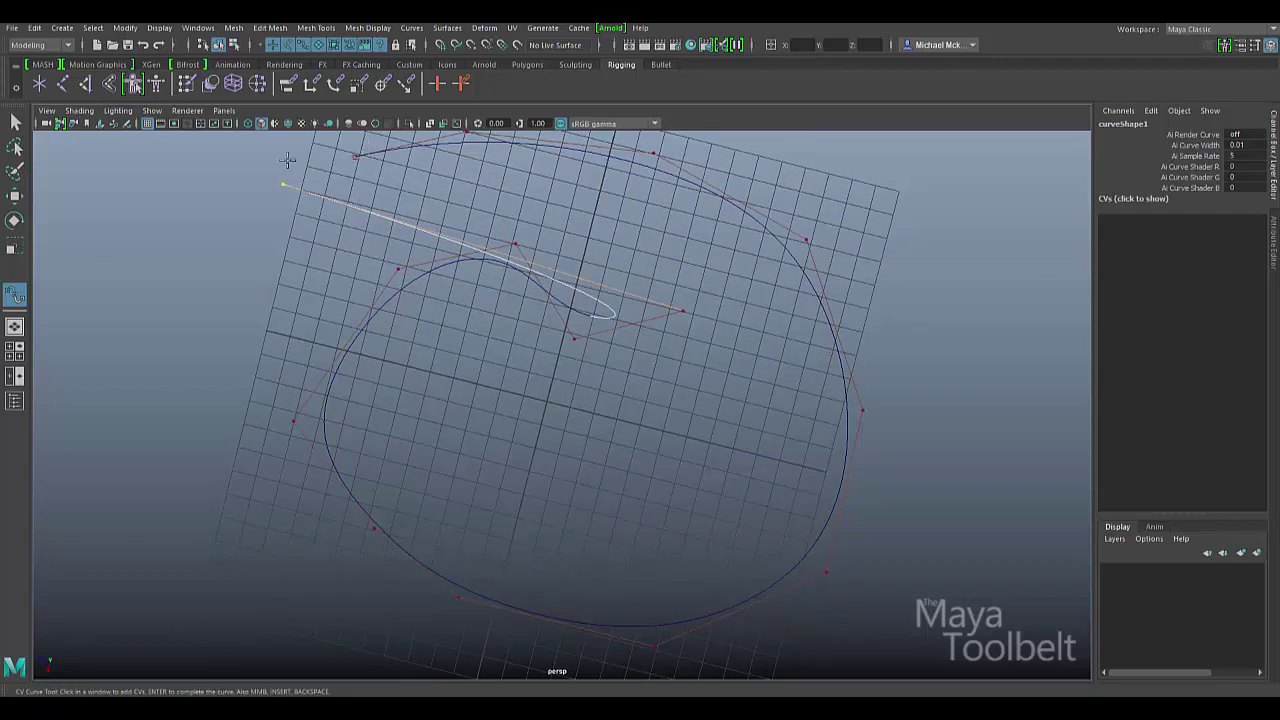
left_click_drag(290, 163, 583, 313, "alt")
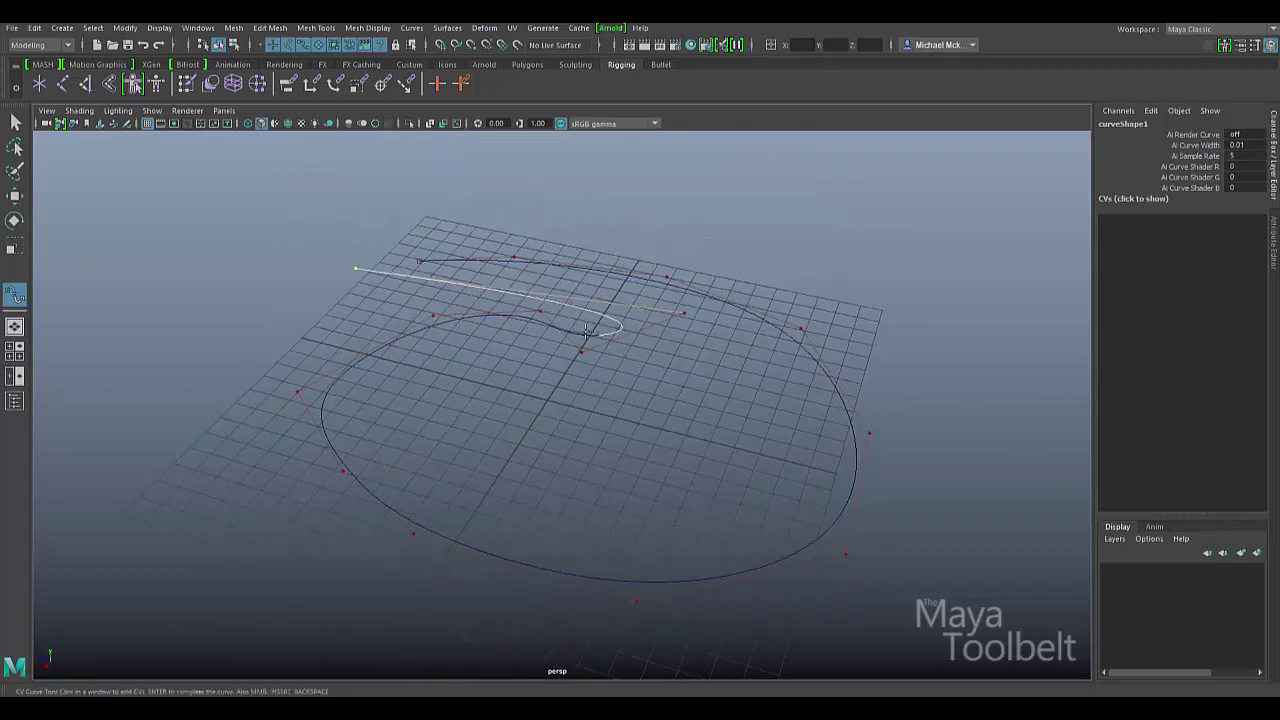
Move the new point out past the curve's inner end toward the far grid corner, raise it vertically and finish the curve.
middle_click_drag(381, 304, 628, 467)
left_click_drag(592, 440, 220, 386, "alt")
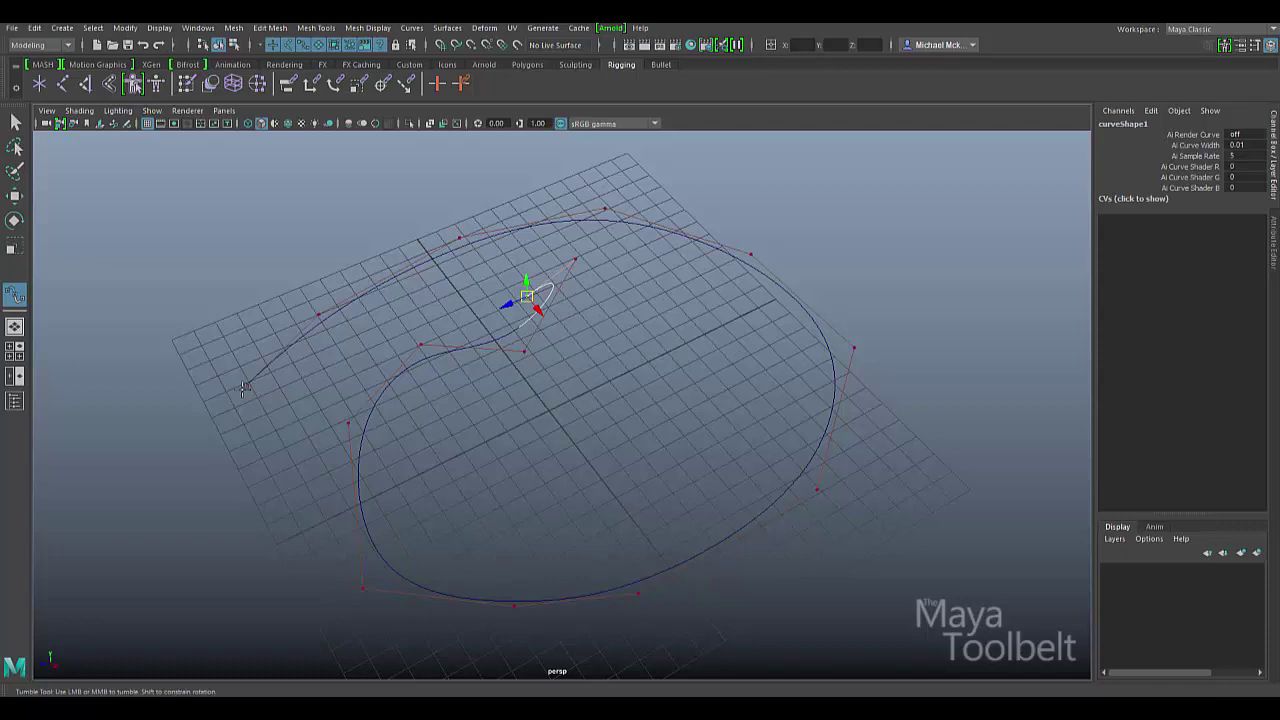
middle_click_drag(528, 371, 587, 345)
left_click_drag(587, 345, 632, 274, "alt")
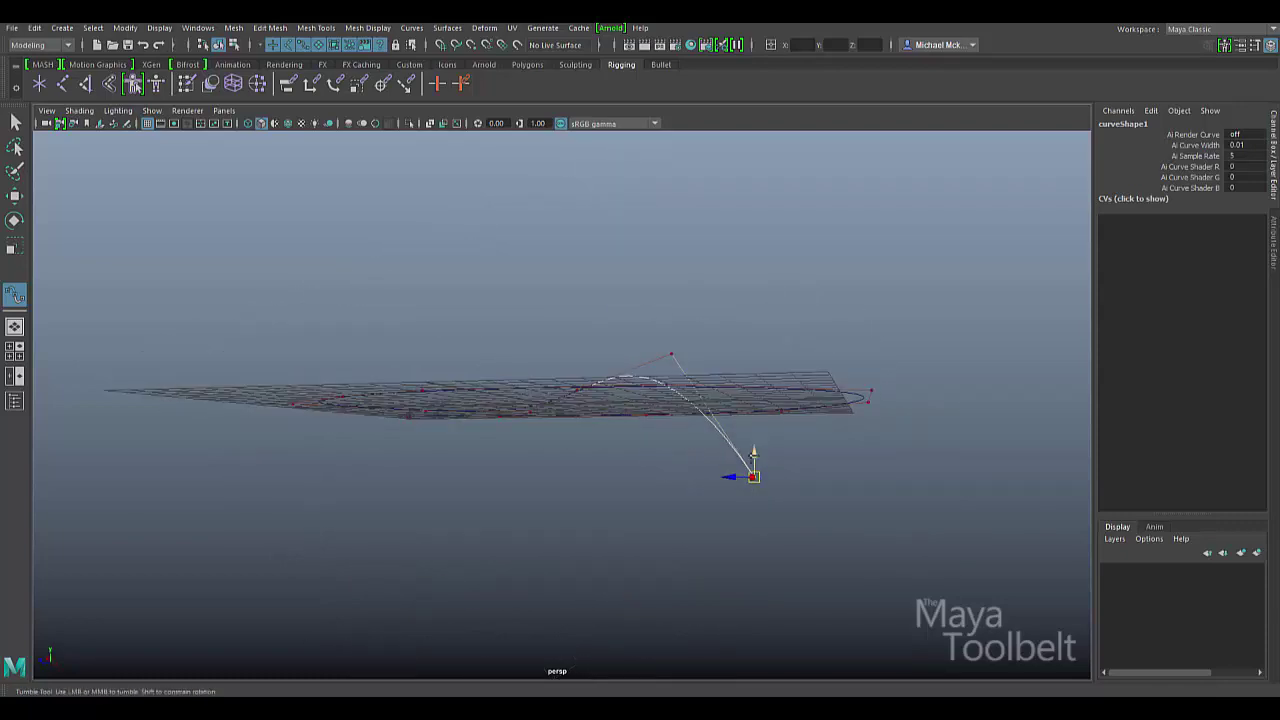
middle_click_drag(755, 455, 748, 340)
left_click_drag(748, 340, 698, 409, "alt")
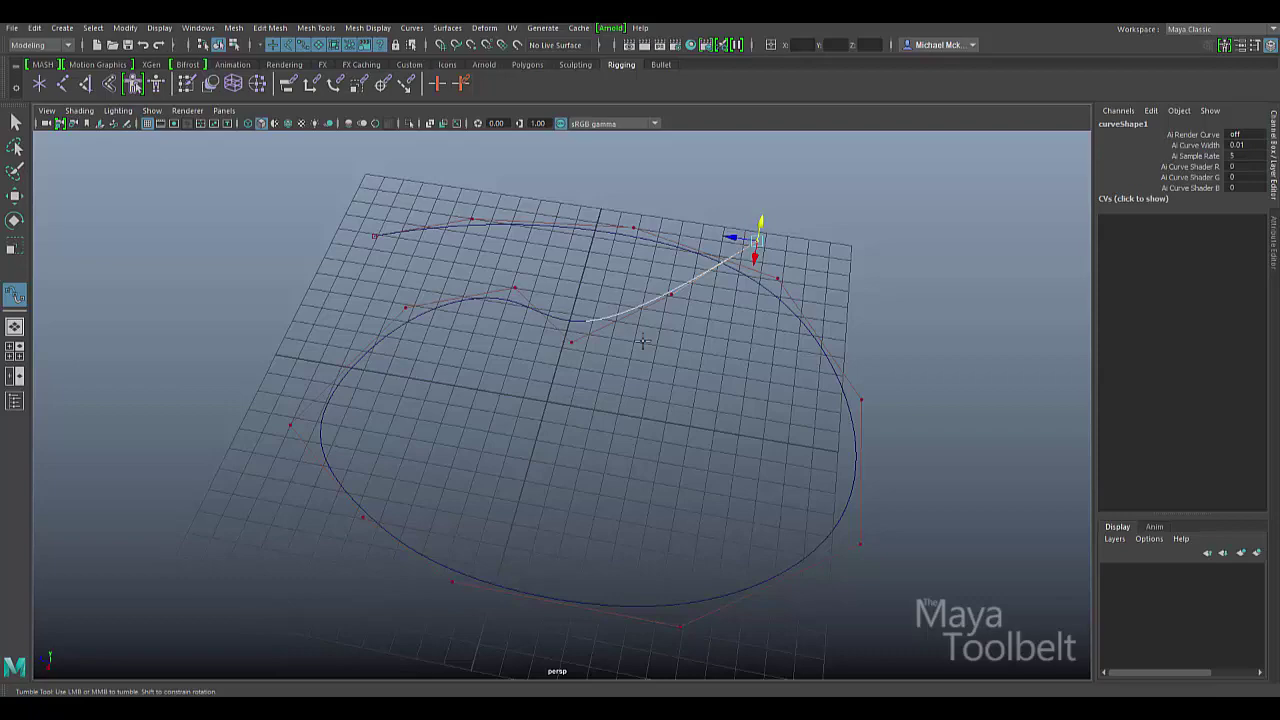
key("q")
key("F8")
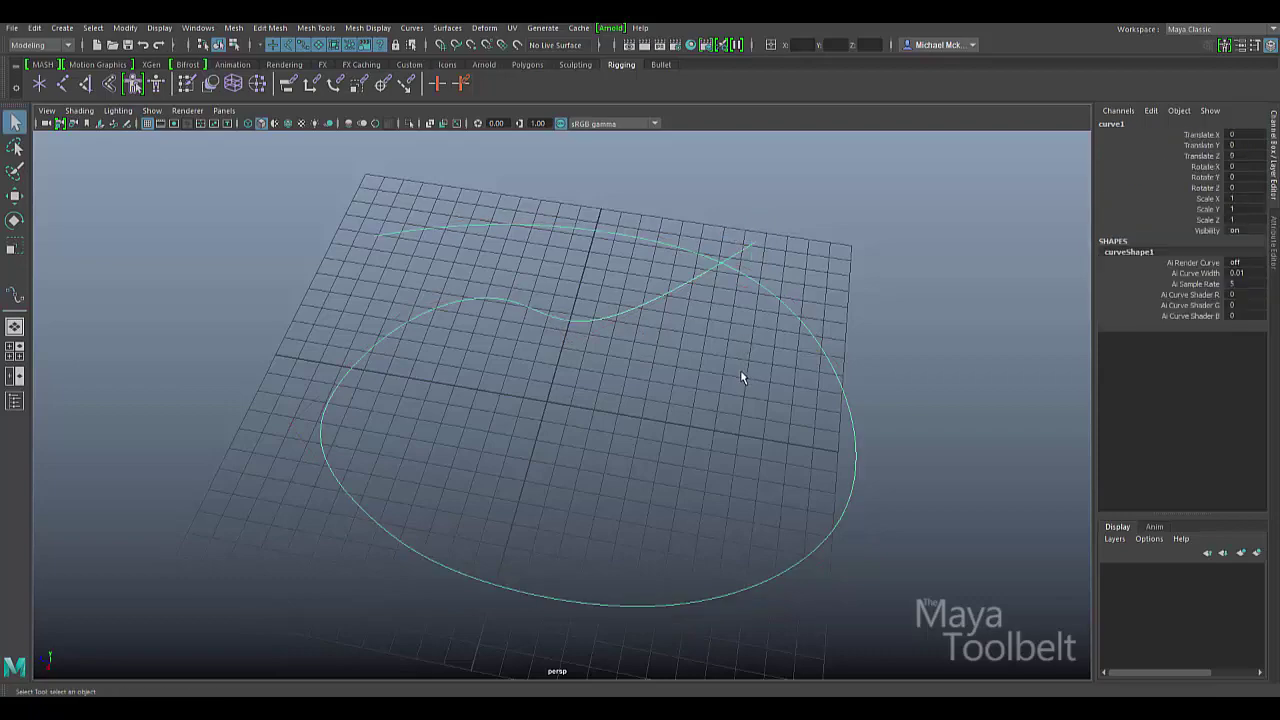
Reverse the direction of the selected curve.
left_click_drag(705, 394, 723, 369, "alt")
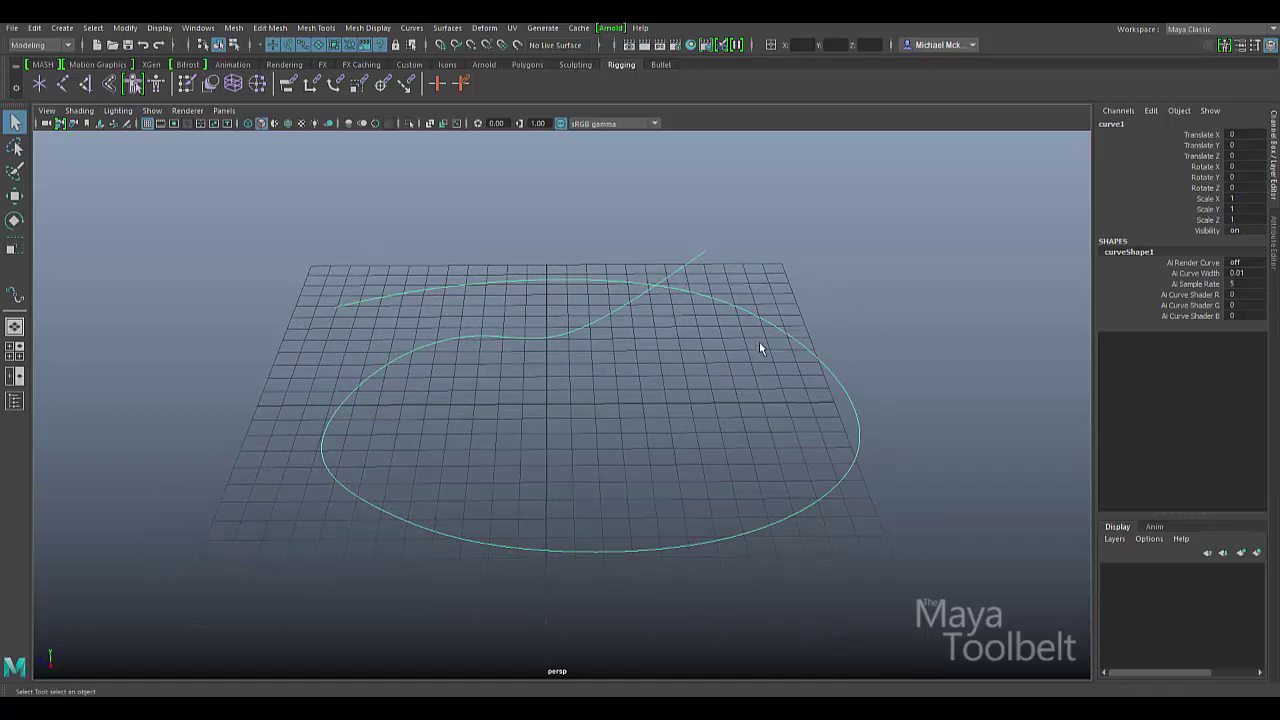
left_click(412, 27)
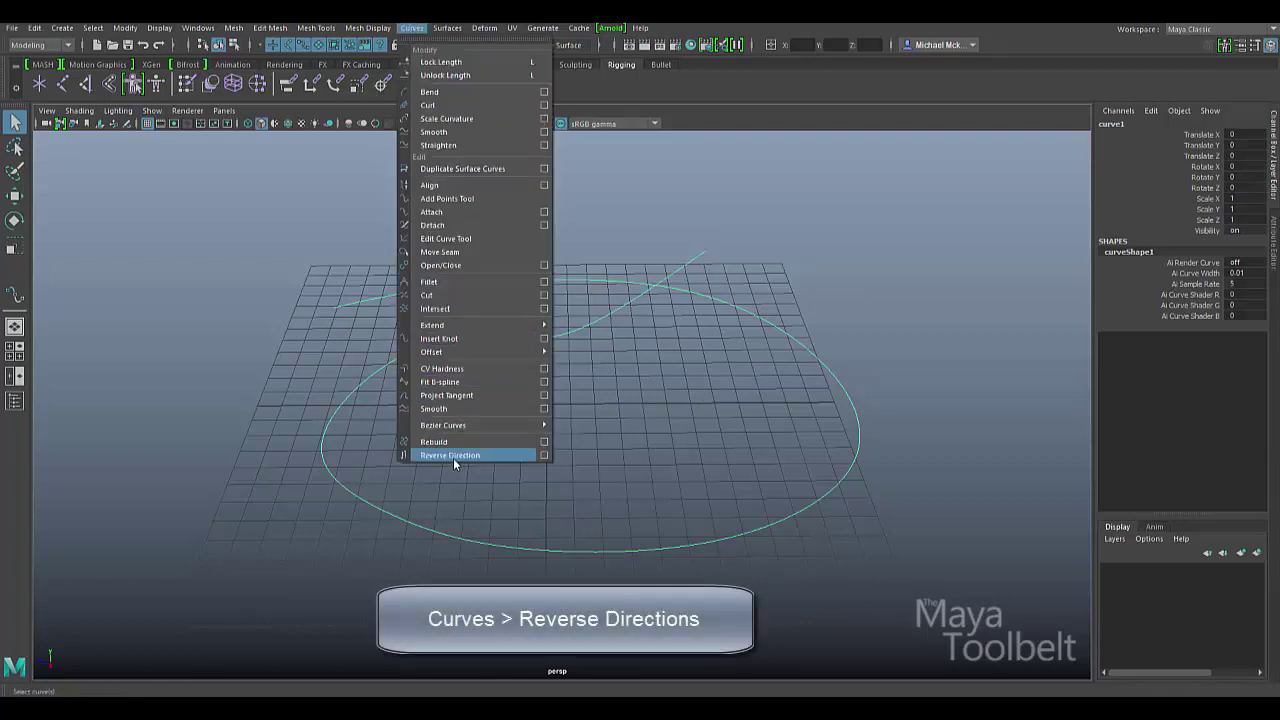
left_click(481, 455)
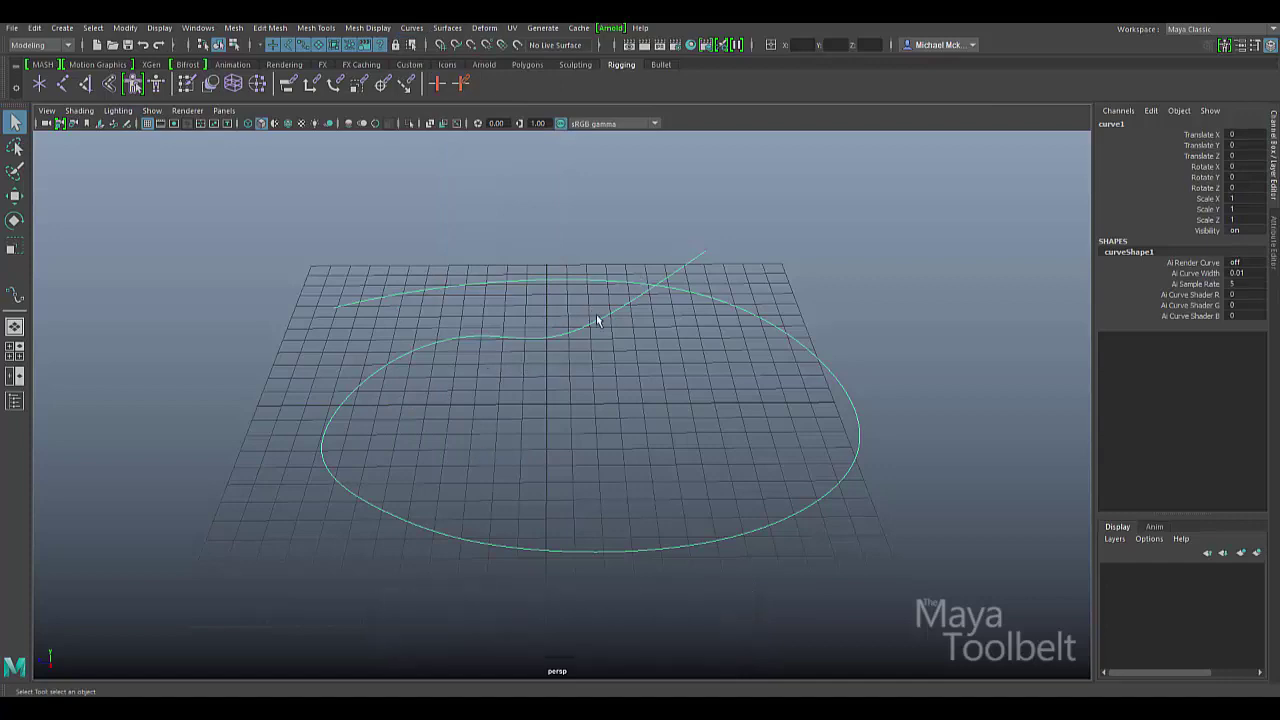
Display the curve's control vertices and select them all to check which end is the start, and return to object mode.
right_click_drag(596, 316, 537, 318)
left_click_drag(551, 317, 651, 331, "alt")
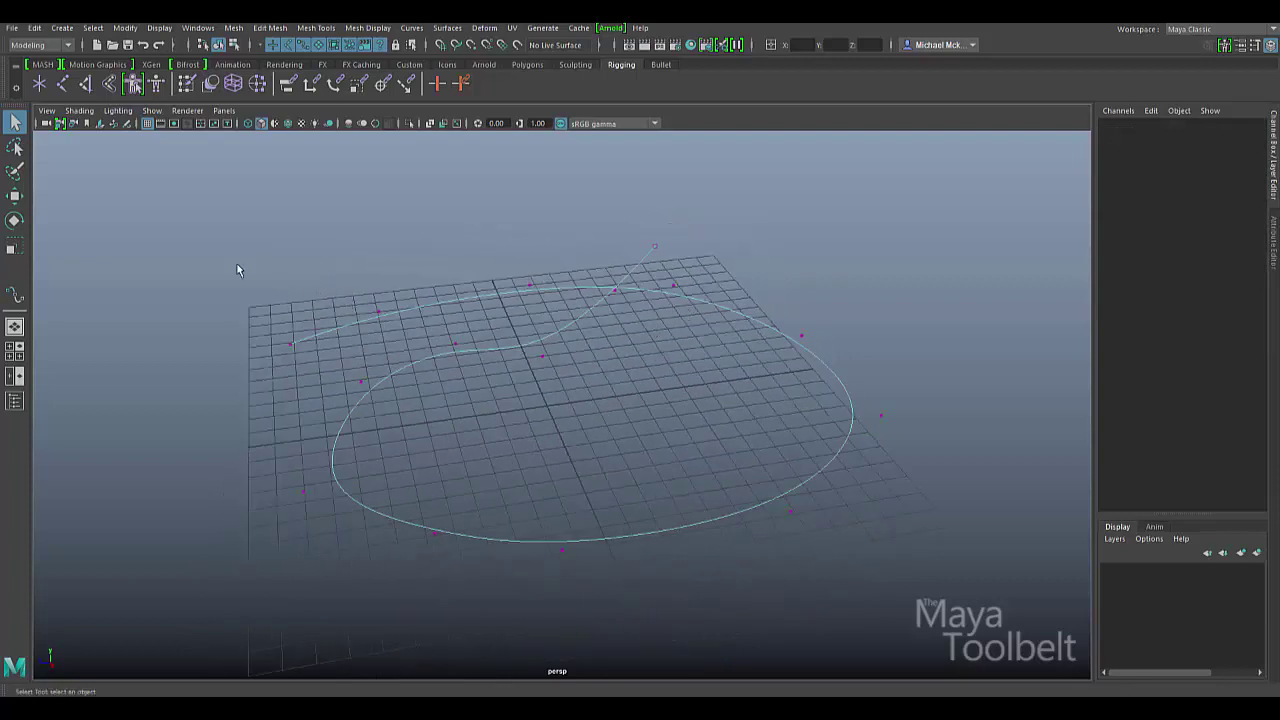
left_click_drag(211, 240, 964, 614)
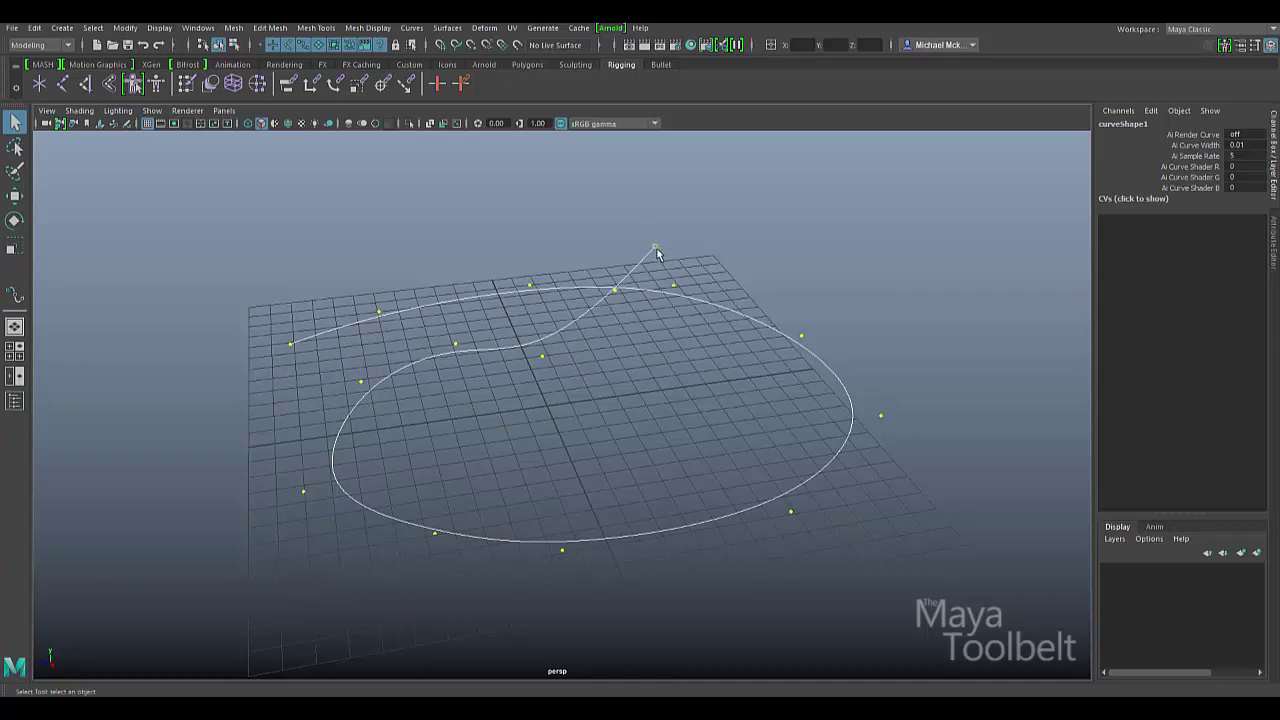
left_click_drag(616, 338, 601, 333, "alt")
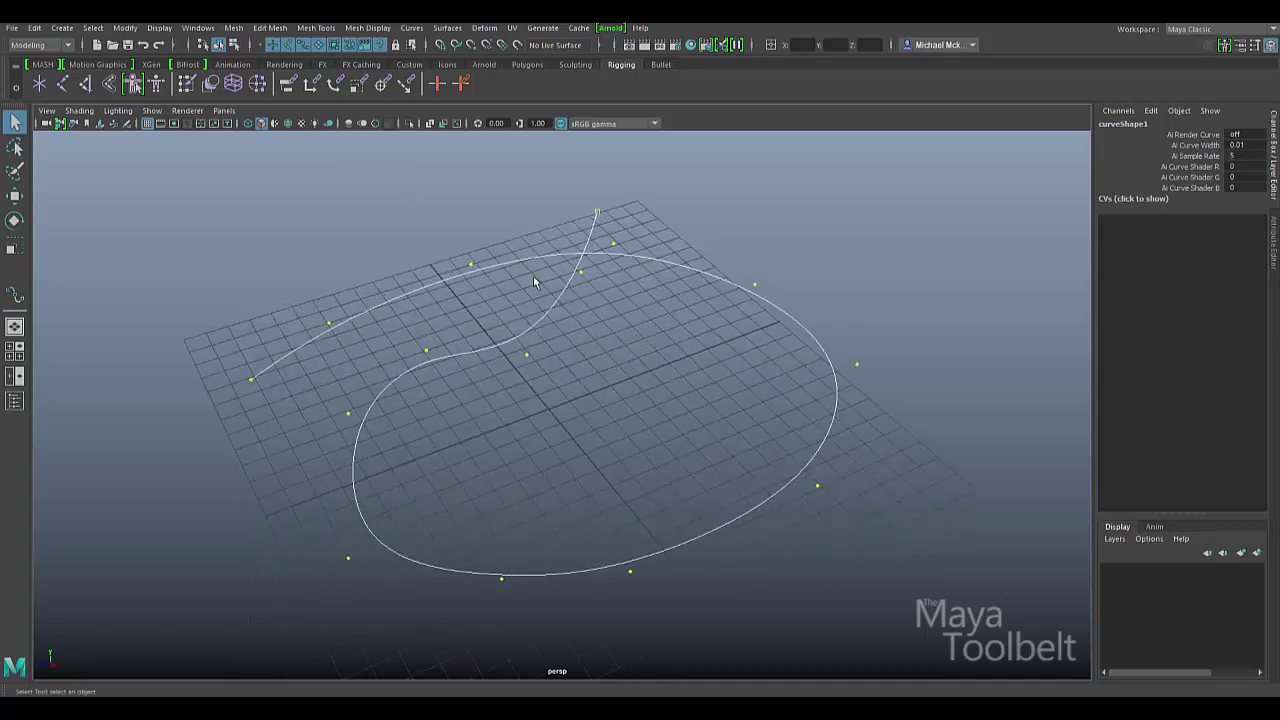
right_click_drag(555, 289, 588, 271)
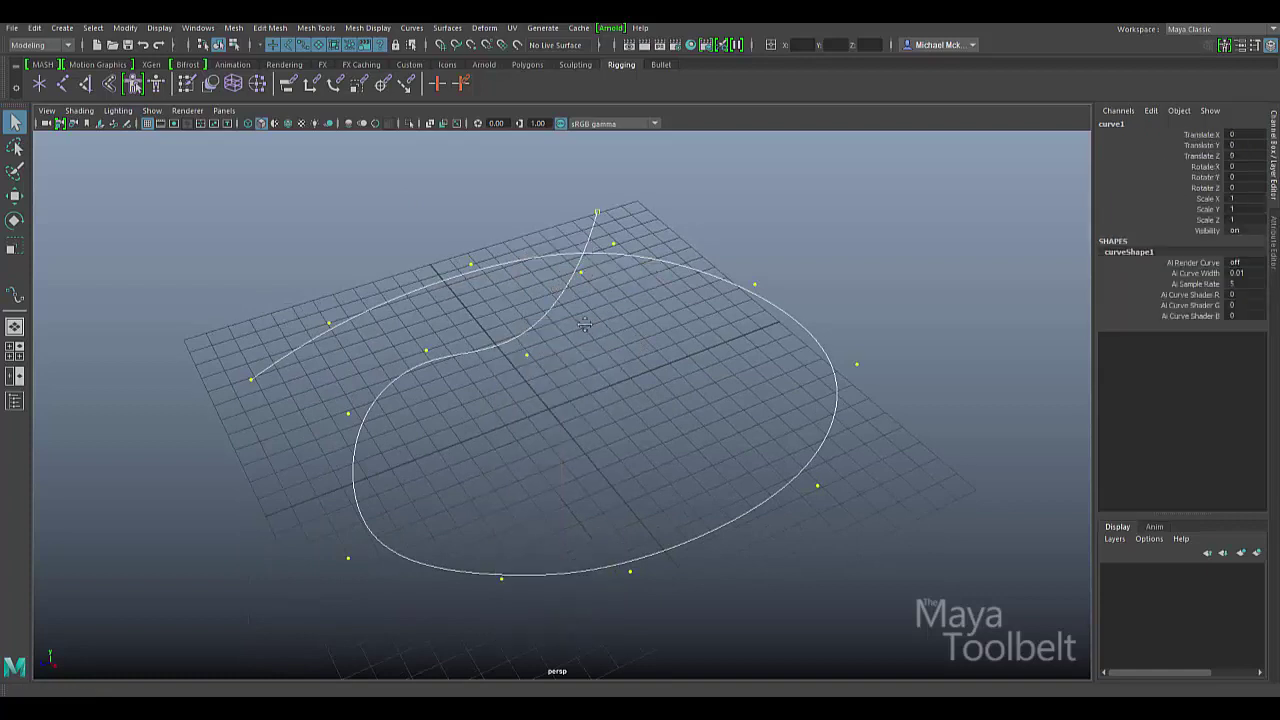
Extend the curve from its outer end with the Add Points Tool, placing eight points in a hook around the grid corner, and complete it.
left_click_drag(655, 322, 697, 333, "alt")
left_click(697, 333)
left_click(683, 290)
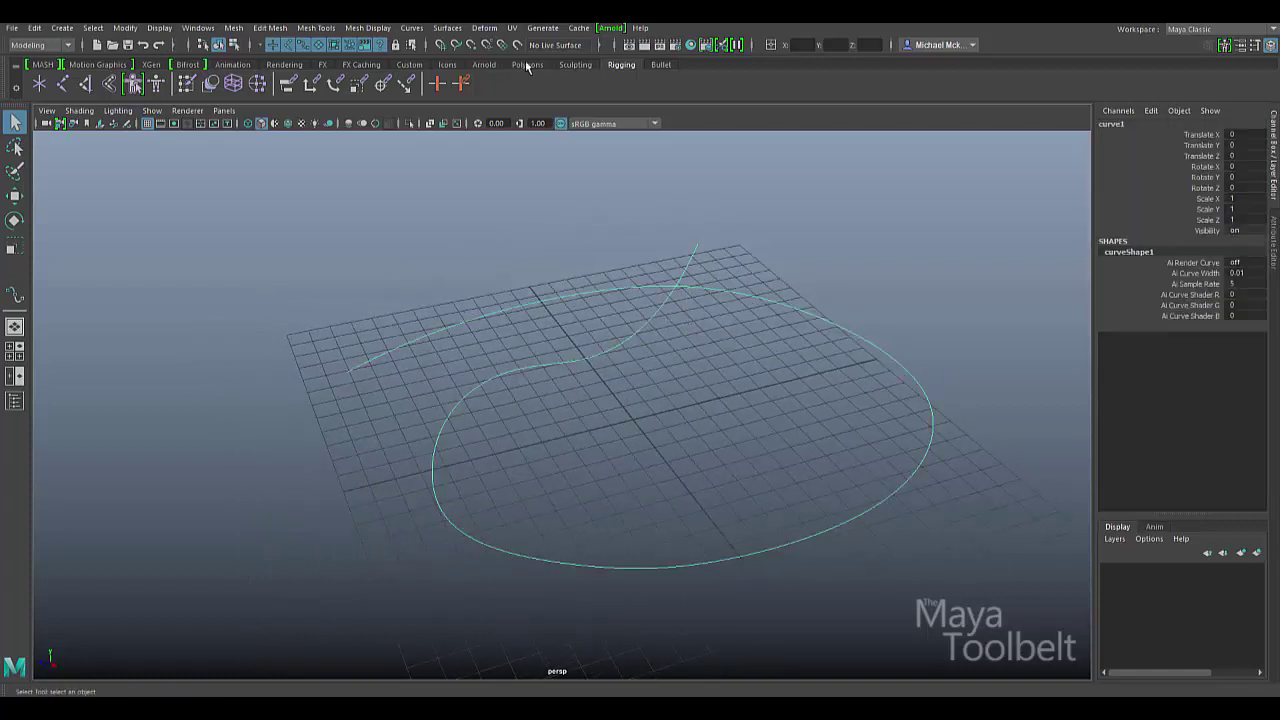
left_click(412, 27)
left_click(465, 198)
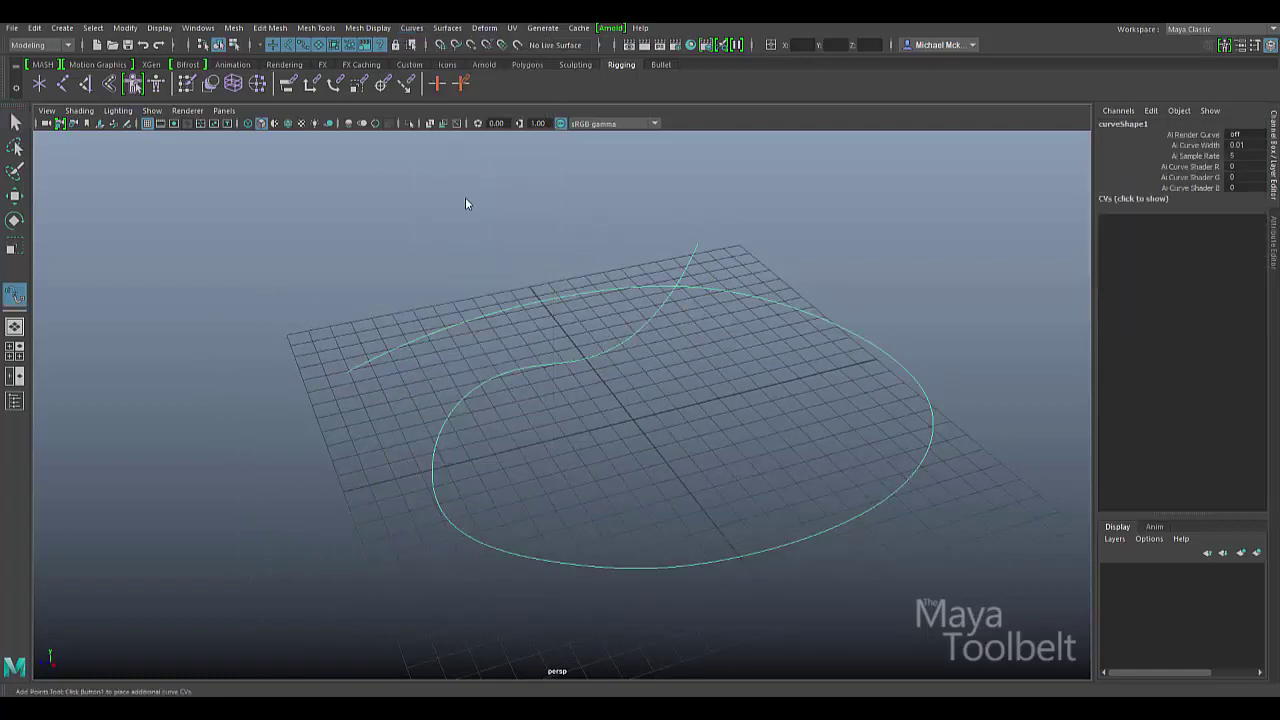
left_click(297, 406)
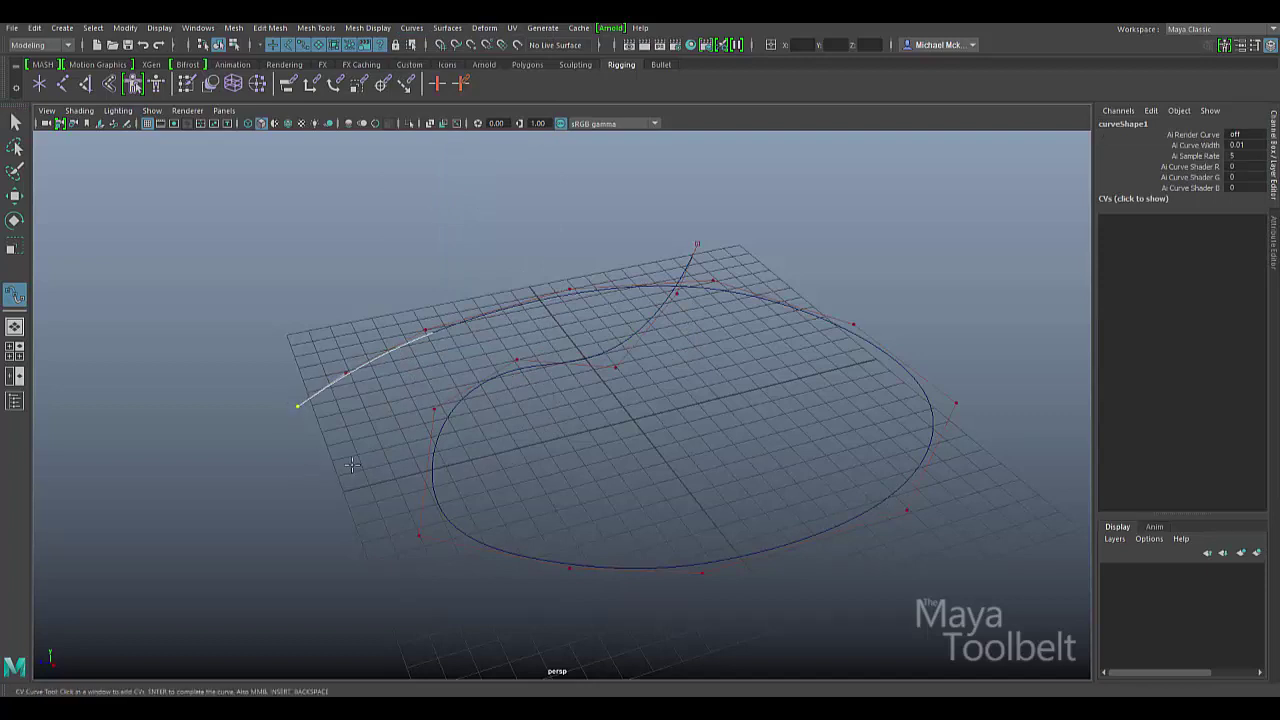
left_click(340, 457)
left_click(358, 521)
left_click(357, 520)
left_click(275, 504)
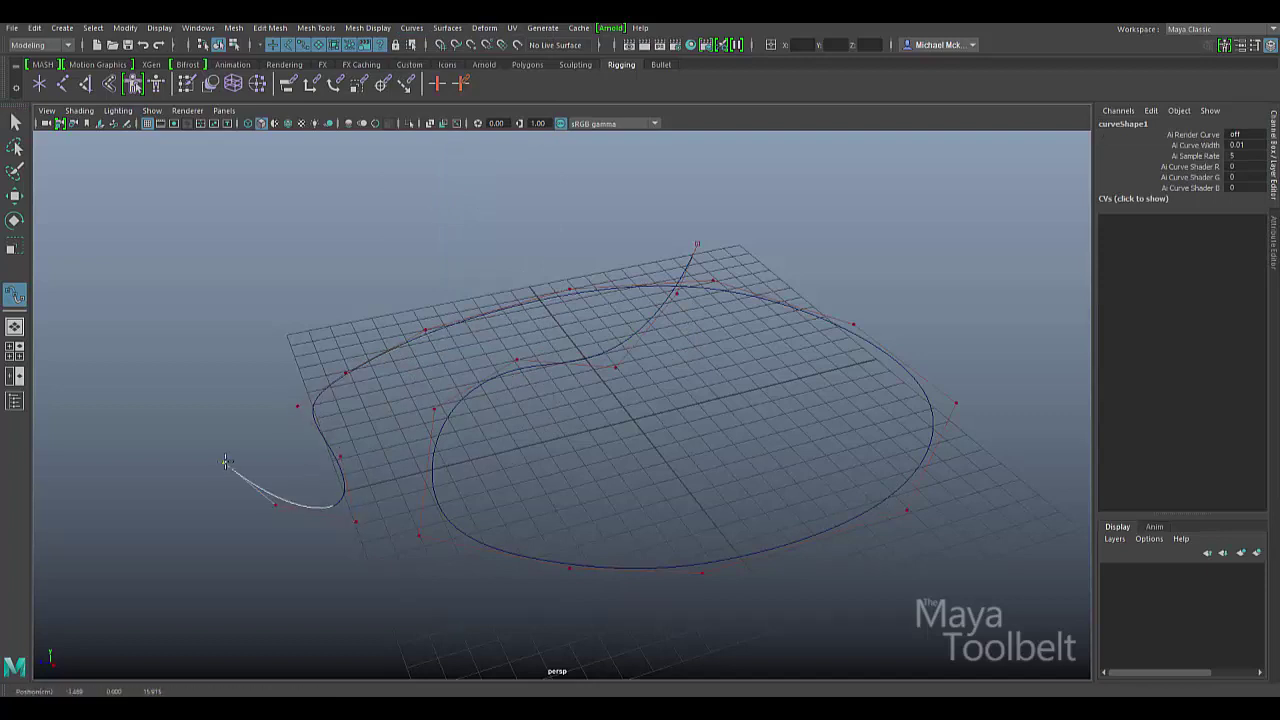
left_click(227, 454)
left_click(226, 374)
left_click(272, 310)
left_click(348, 310)
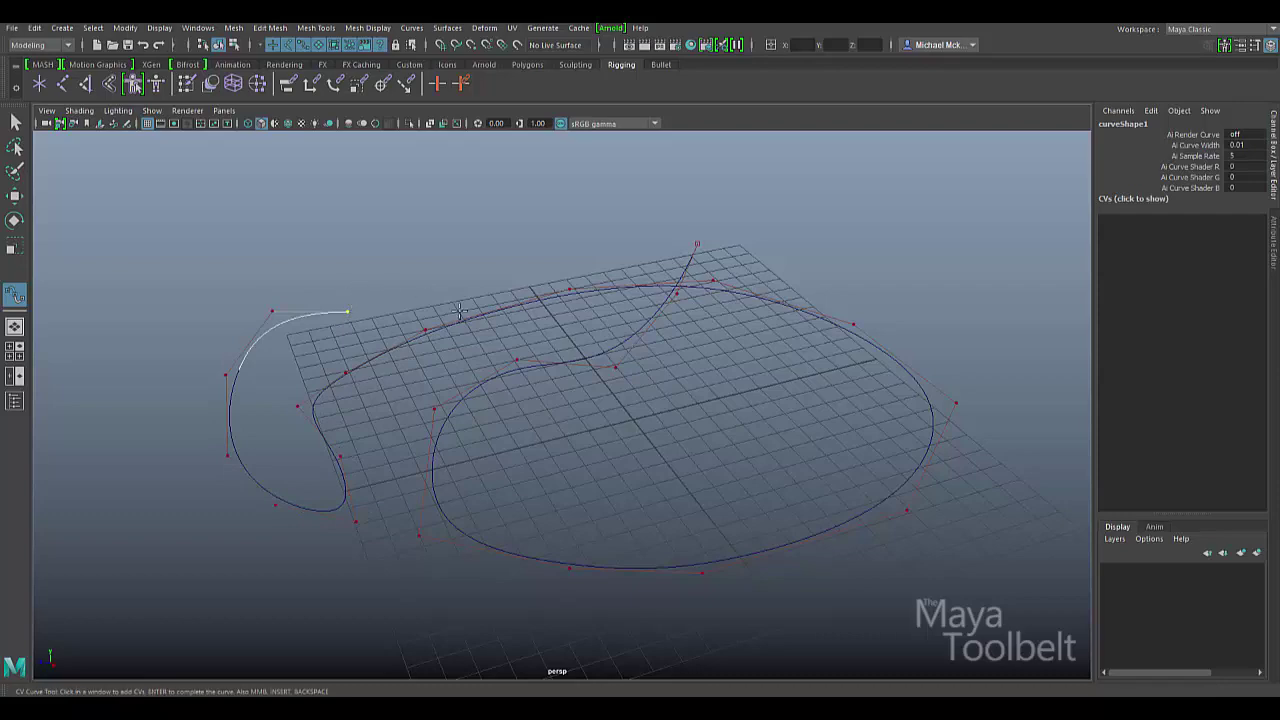
left_click_drag(510, 362, 501, 324, "alt")
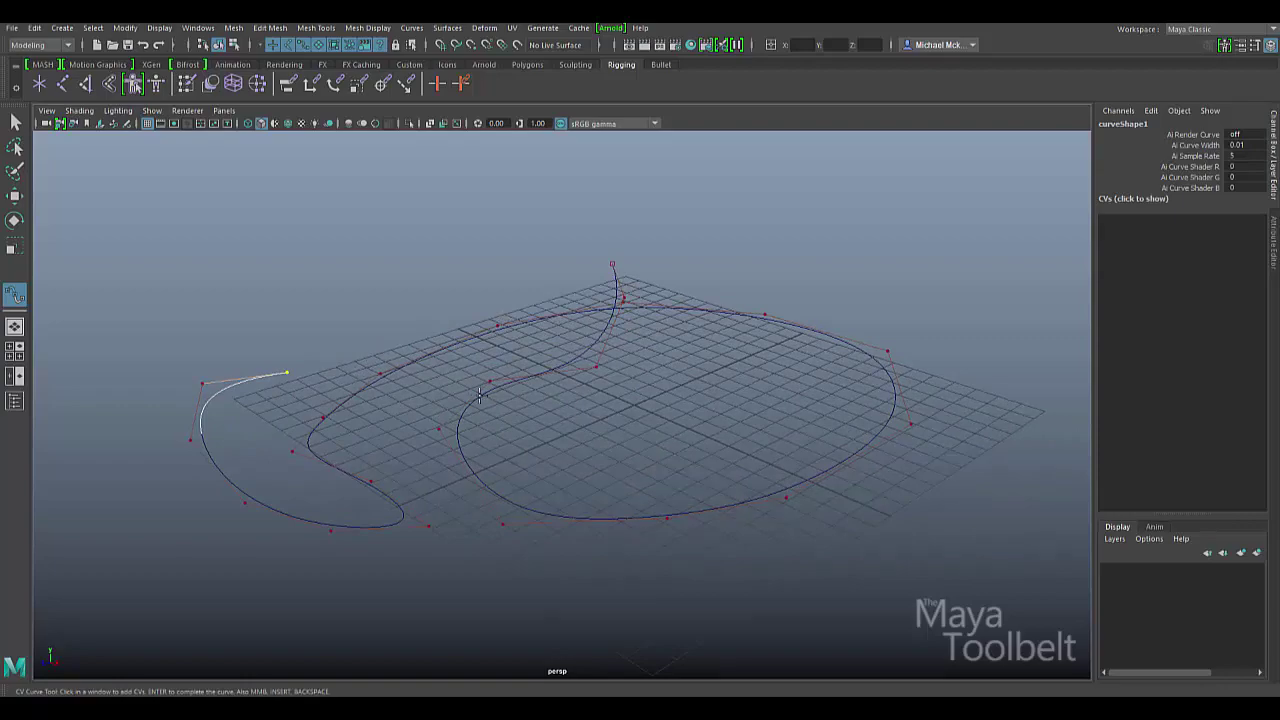
key("Return")
Show the extended curve's control vertices and select all of them to examine the added points and the start marker.
left_click_drag(462, 393, 579, 410, "alt")
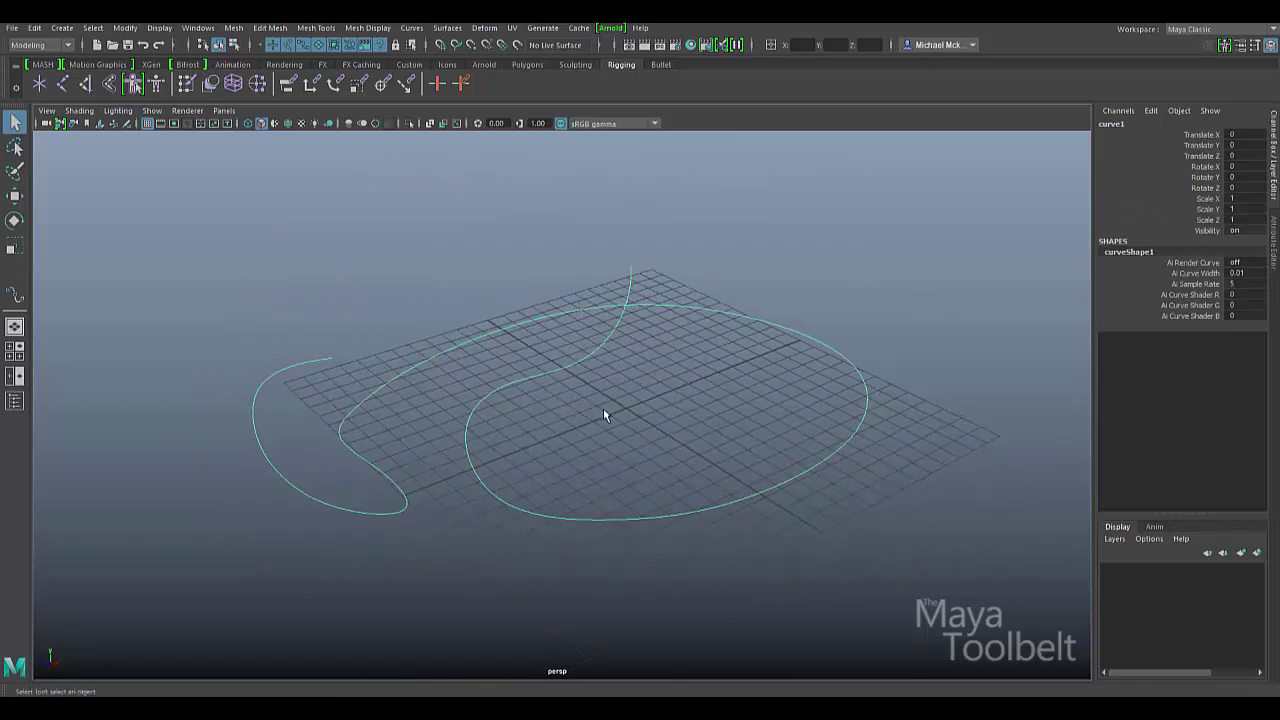
middle_click_drag(603, 420, 591, 429, "alt")
right_click_drag(591, 429, 601, 429, "alt")
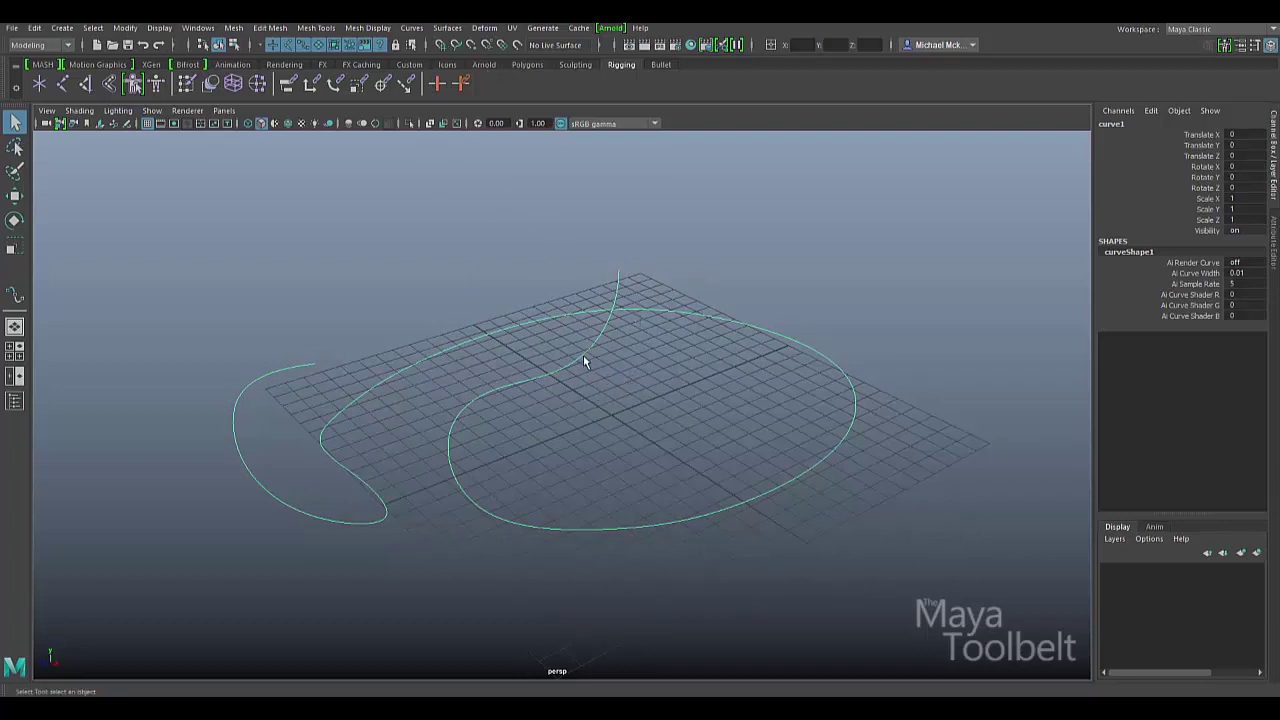
right_click_drag(583, 355, 526, 351)
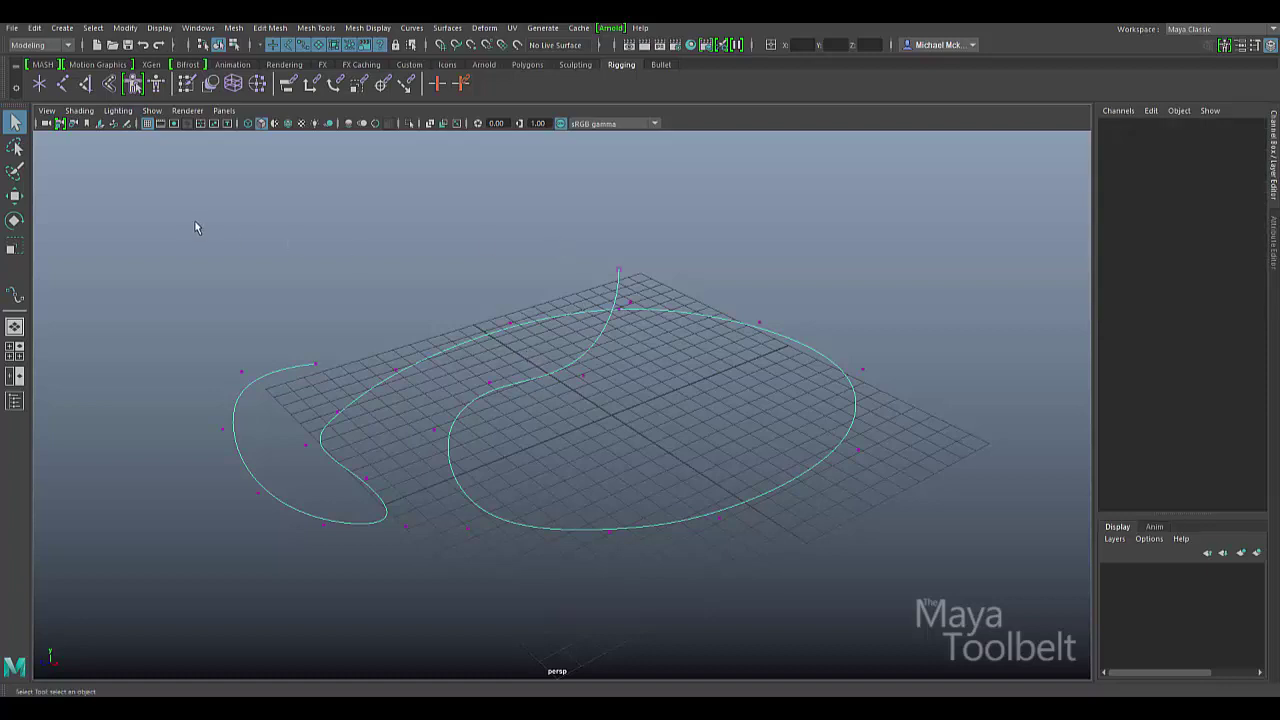
left_click_drag(195, 228, 1066, 640)
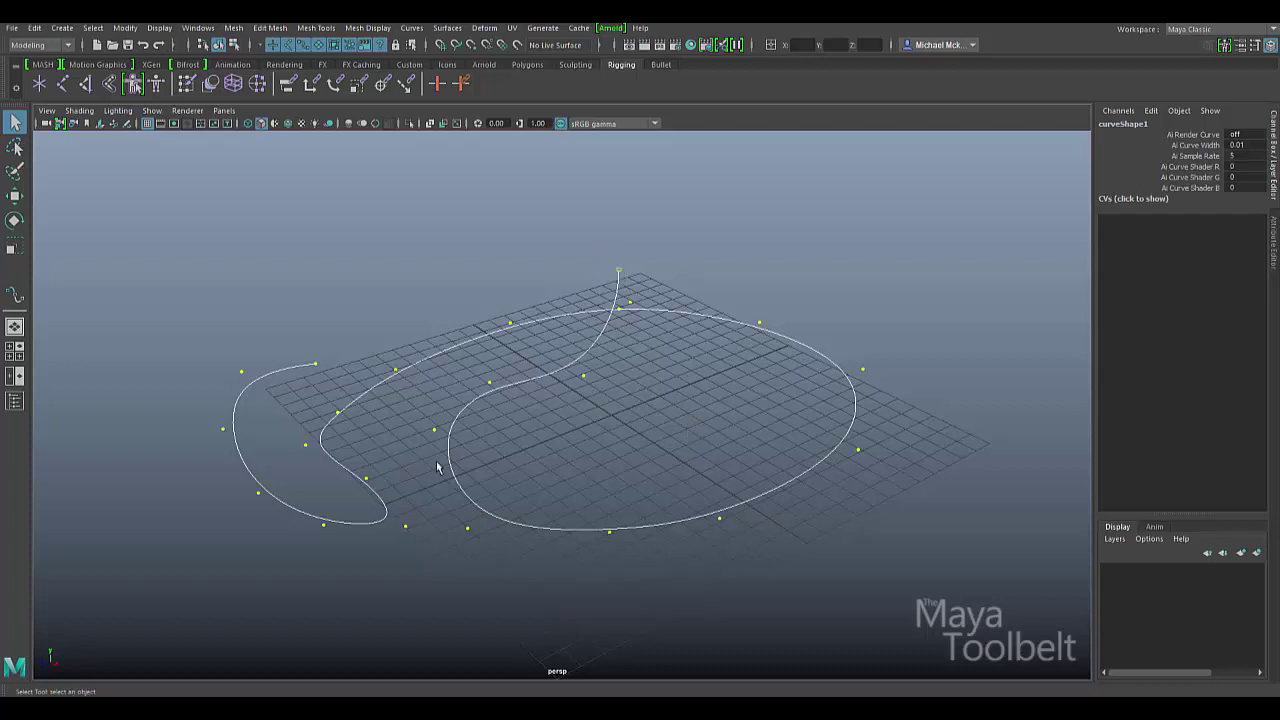
left_click_drag(634, 397, 629, 195, "alt")
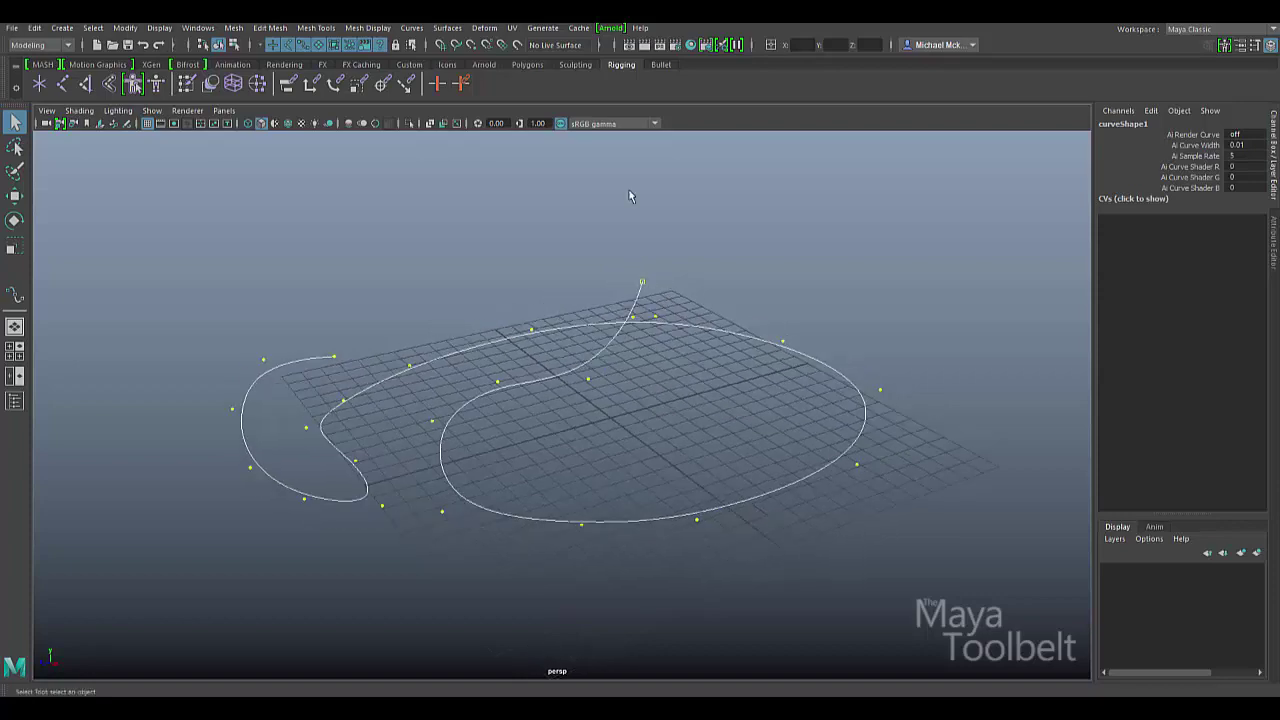